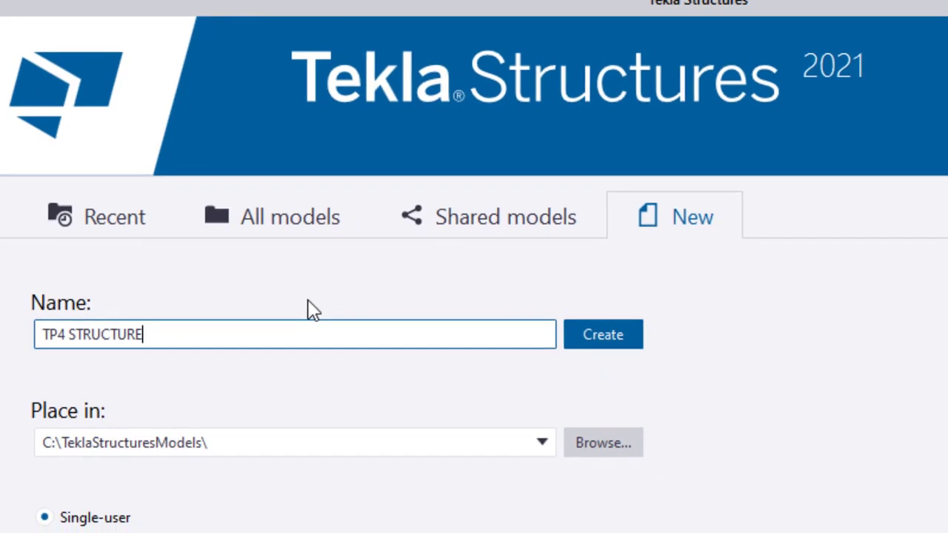
Browse for a new model location and open Local Disk (D:)
{"action": "left_click", "coordinate": [538, 453]}
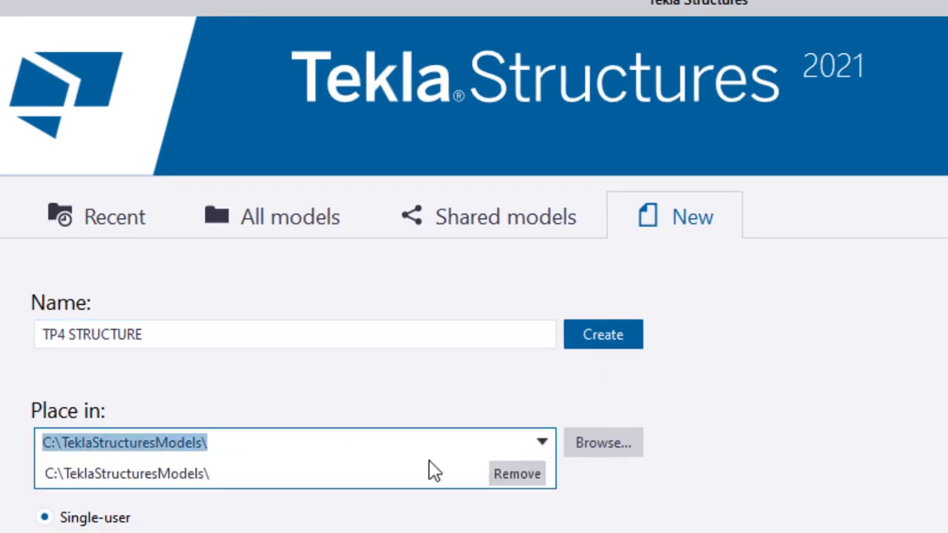
{"action": "left_click", "coordinate": [604, 451]}
{"action": "left_click", "coordinate": [605, 454]}
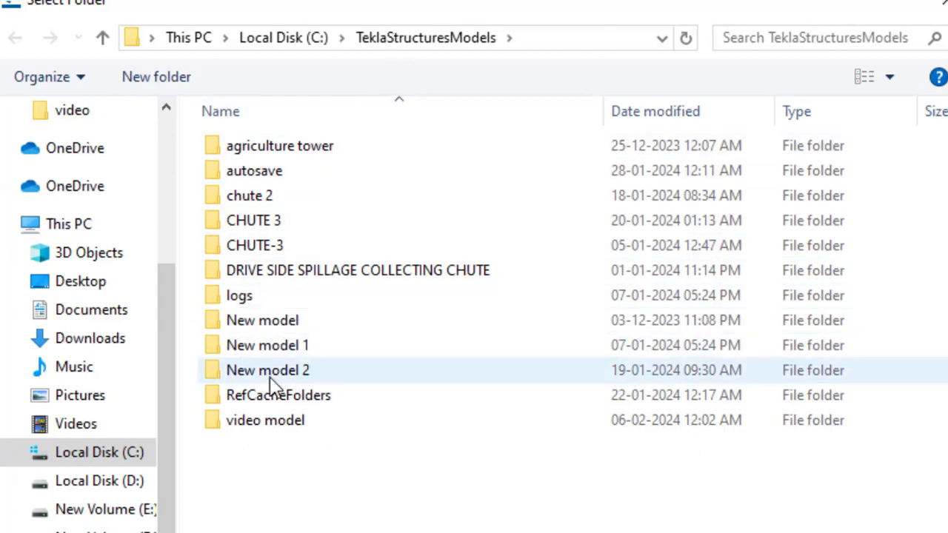
{"action": "left_click", "coordinate": [286, 37]}
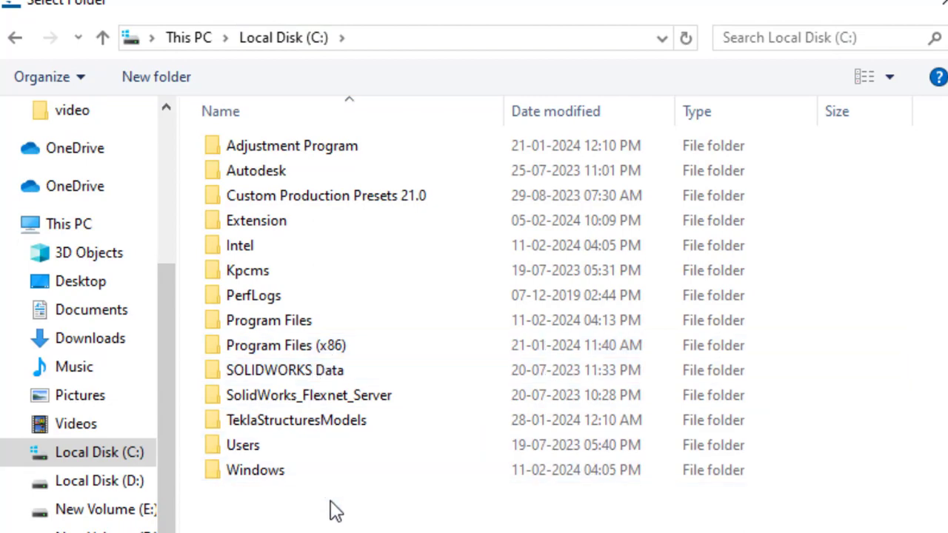
{"action": "left_click", "coordinate": [102, 482]}
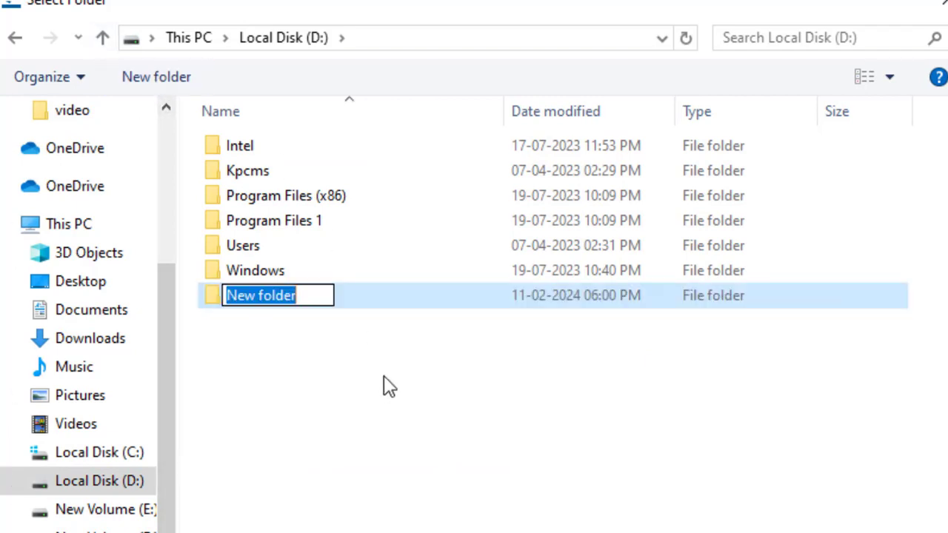
Create a folder named TP4 STRUCTURE there and select it as the model location
{"action": "type", "text": "TP4"}
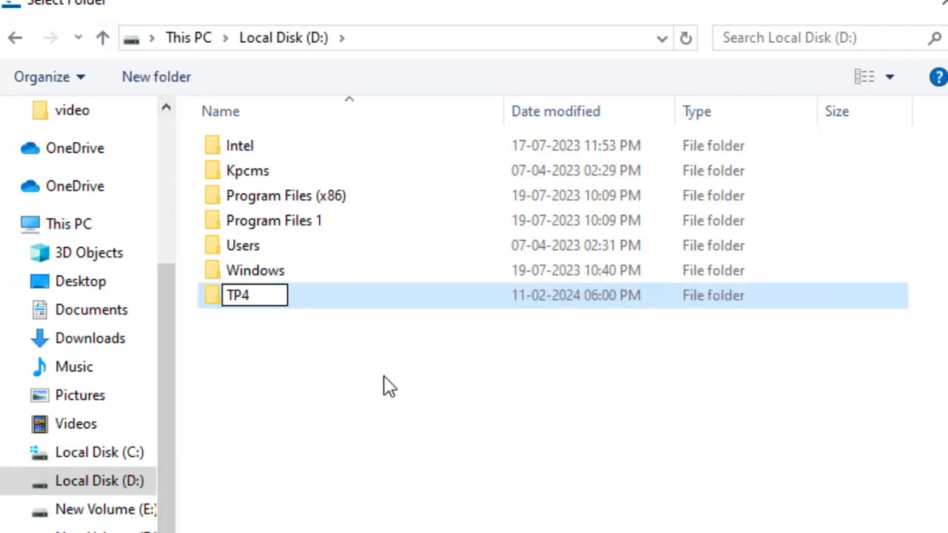
{"action": "type", "text": " STRUCTUR"}
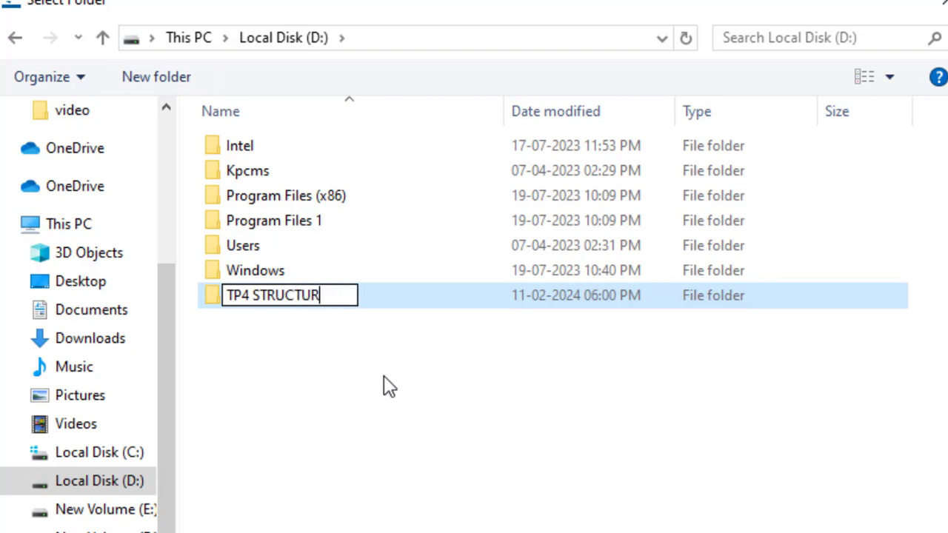
{"action": "type", "text": "E"}
{"action": "key", "text": "Return"}
{"action": "key", "text": "Return"}
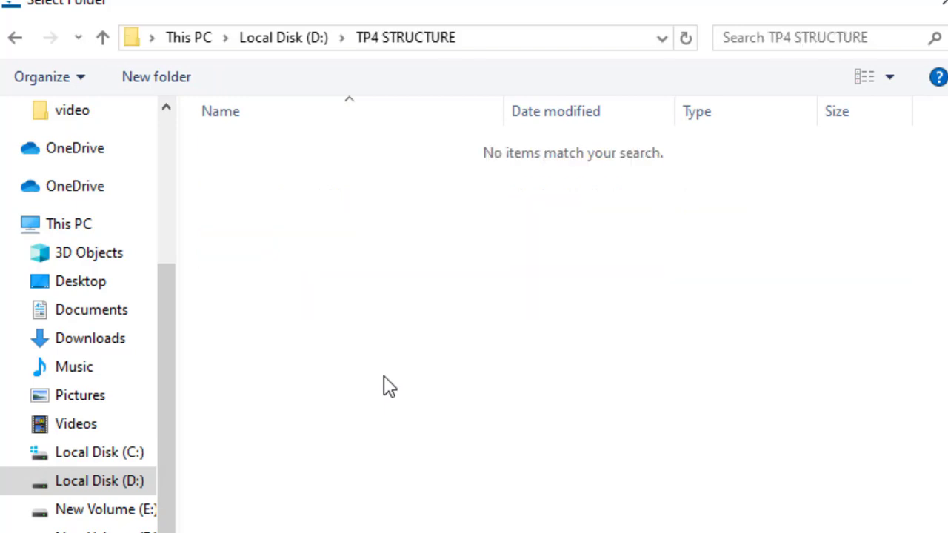
{"action": "left_click", "coordinate": [774, 532]}
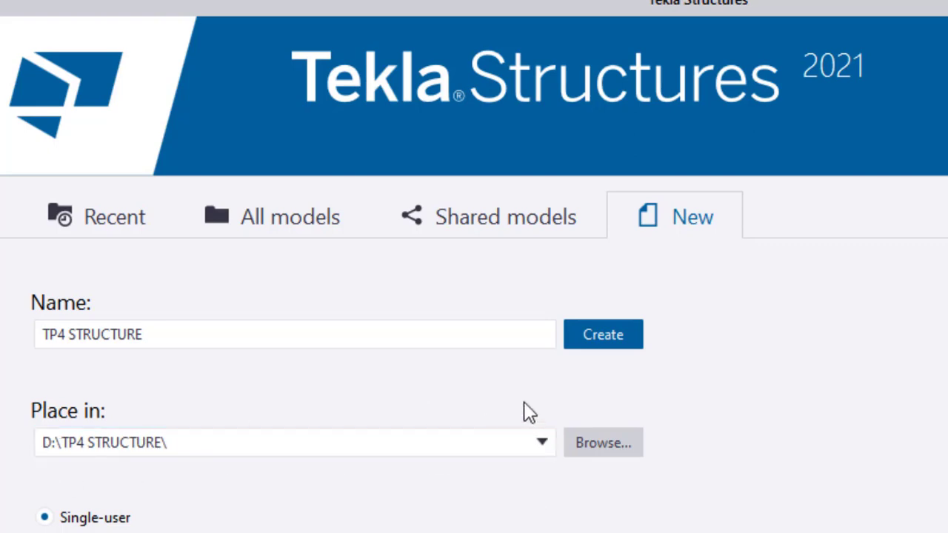
Create the TP4 STRUCTURE model and abandon the sign-in by closing the browser page and interrupting the dialog
{"action": "left_click", "coordinate": [609, 338]}
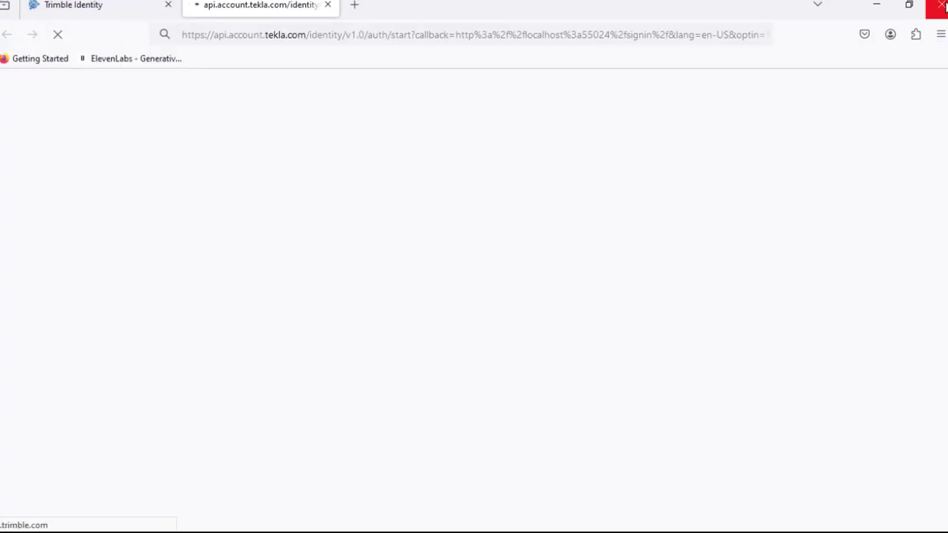
{"action": "left_click", "coordinate": [941, 4]}
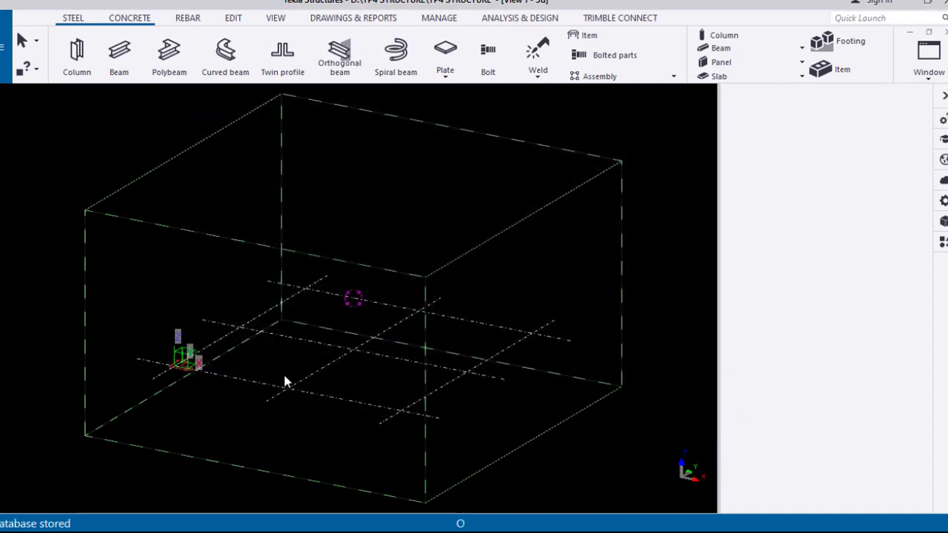
{"action": "middle_click_drag", "start_coordinate": [333, 338], "coordinate": [304, 354], "text": "ctrl"}
{"action": "right_click", "coordinate": [181, 235]}
{"action": "left_click", "coordinate": [198, 246]}
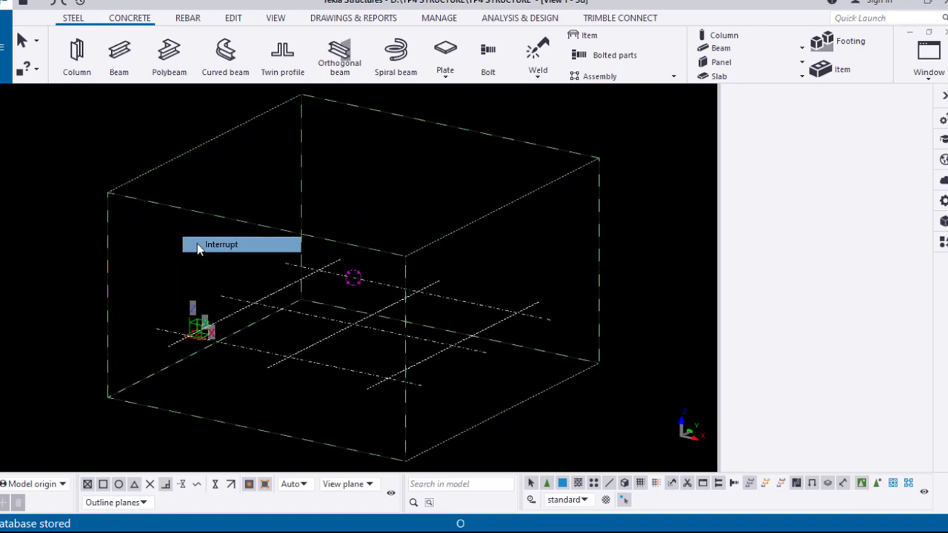
Open the default rectangular grid's properties and review its coordinates and labels
{"action": "left_click", "coordinate": [340, 336]}
{"action": "scroll", "coordinate": [326, 344], "scroll_direction": "up", "scroll_amount": 3}
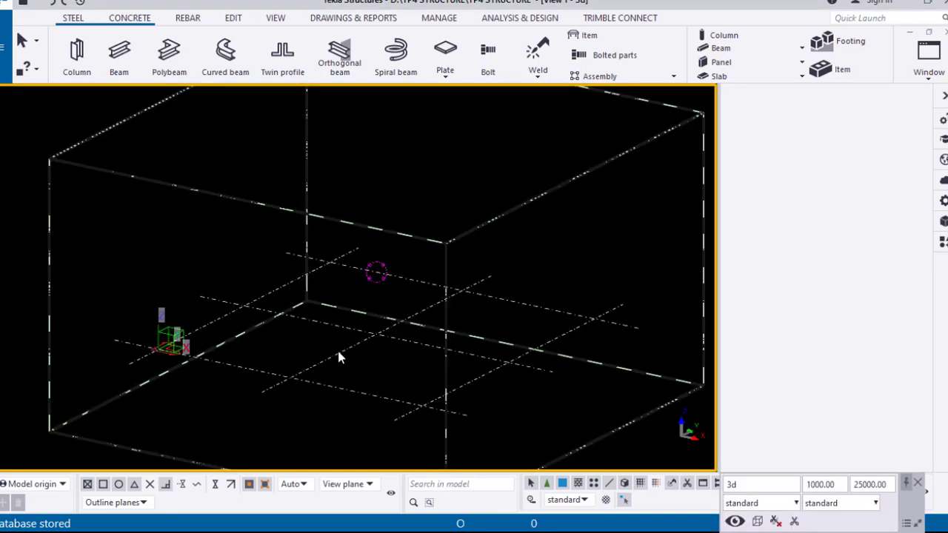
{"action": "double_click", "coordinate": [338, 351]}
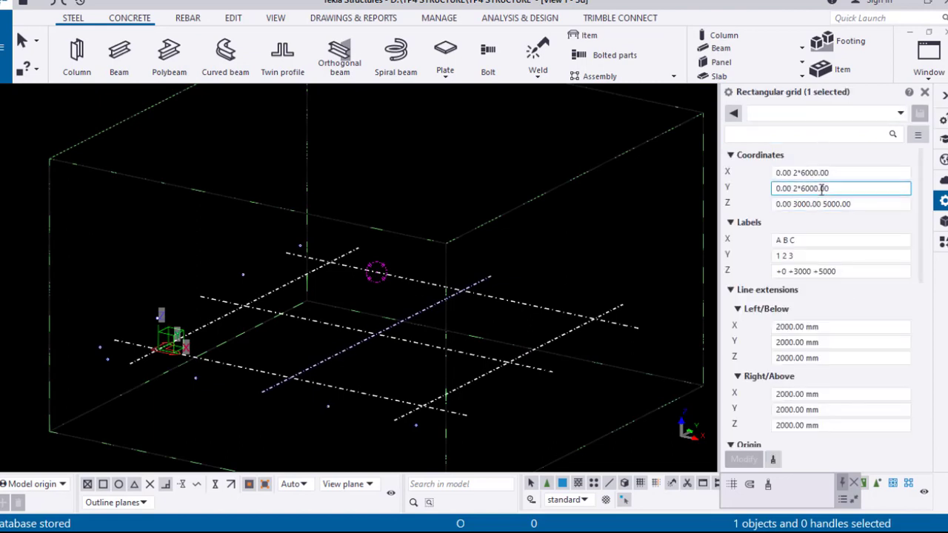
{"action": "left_click", "coordinate": [836, 172]}
{"action": "left_click", "coordinate": [855, 188]}
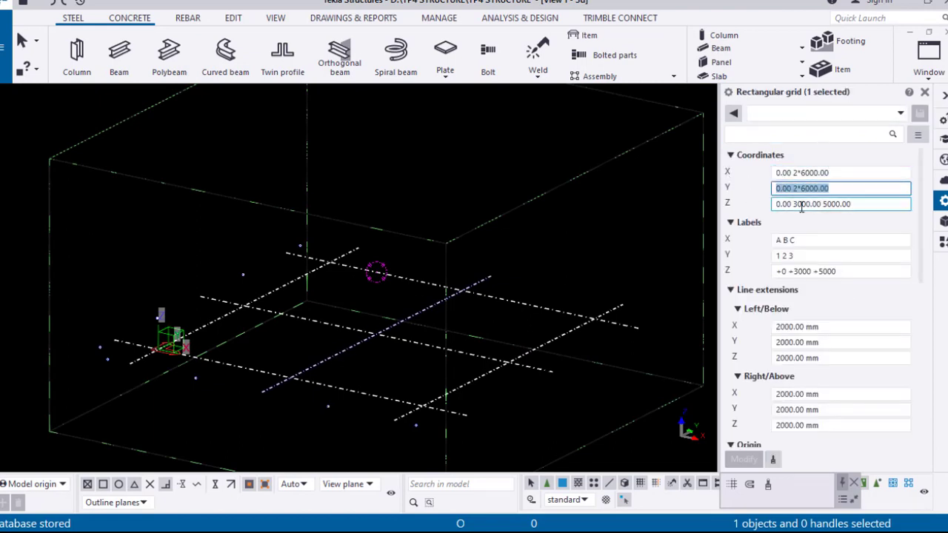
{"action": "left_click", "coordinate": [846, 204]}
{"action": "left_click", "coordinate": [783, 239]}
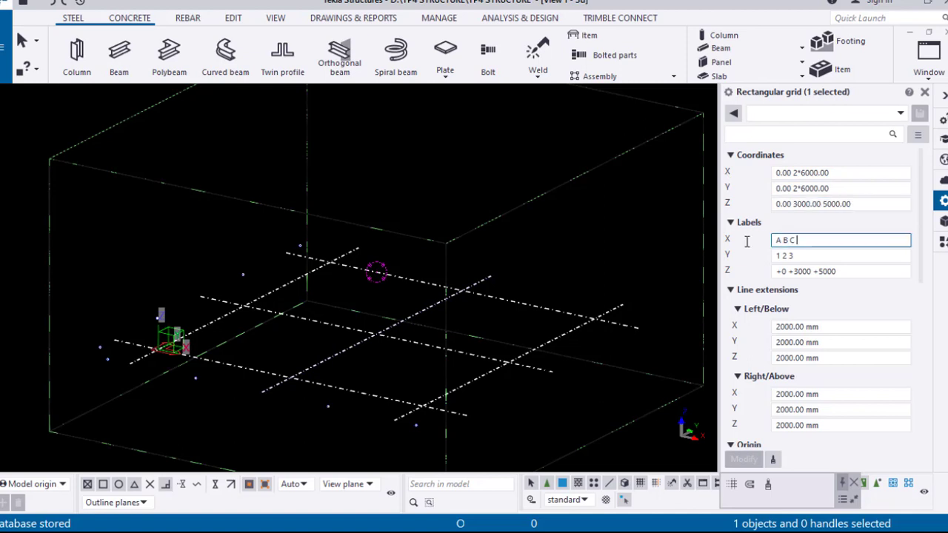
{"action": "left_click", "coordinate": [808, 256]}
{"action": "left_click_drag", "start_coordinate": [808, 255], "coordinate": [684, 264]}
{"action": "left_click_drag", "start_coordinate": [837, 272], "coordinate": [618, 307]}
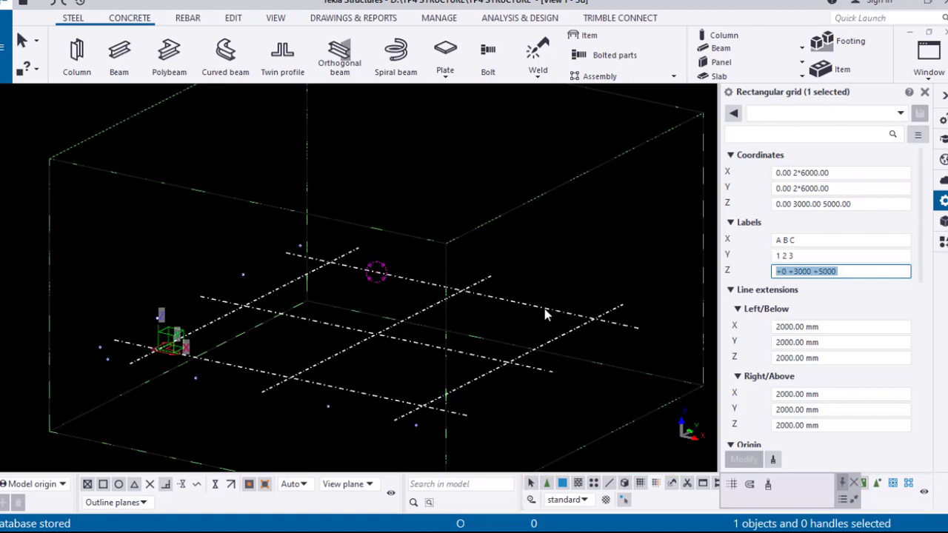
{"action": "left_click", "coordinate": [556, 252]}
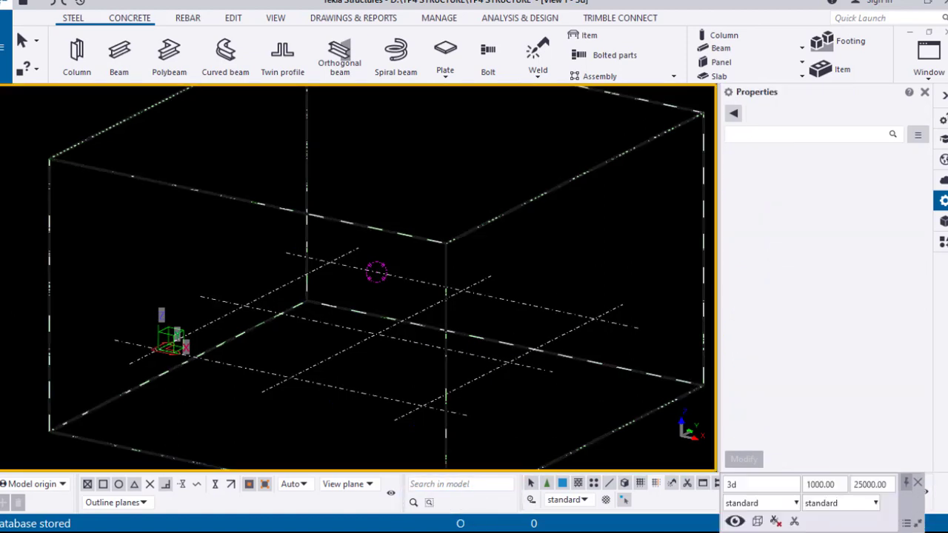
Switch to the AutoCAD structural GA drawing and examine the spacings between the numbered grid lines
{"action": "left_click", "coordinate": [917, 484]}
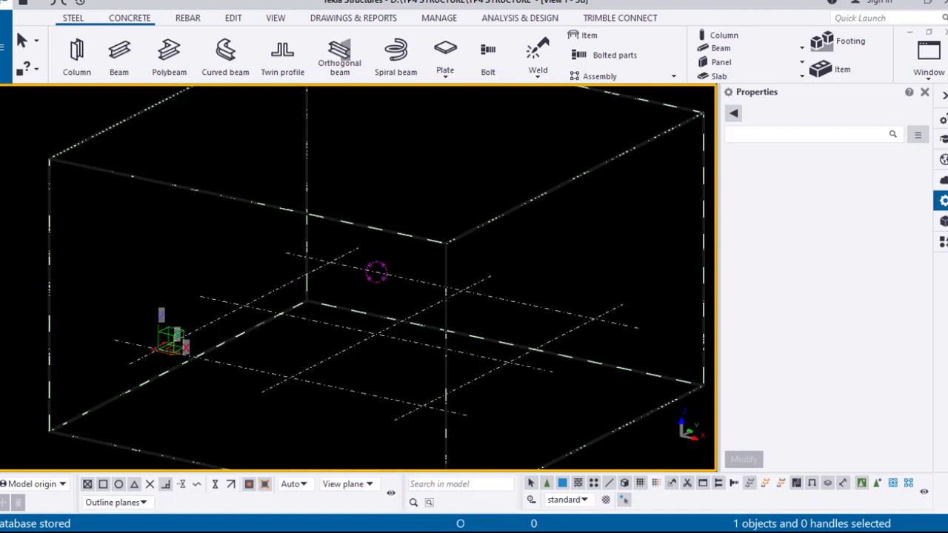
{"action": "left_click", "coordinate": [905, 3]}
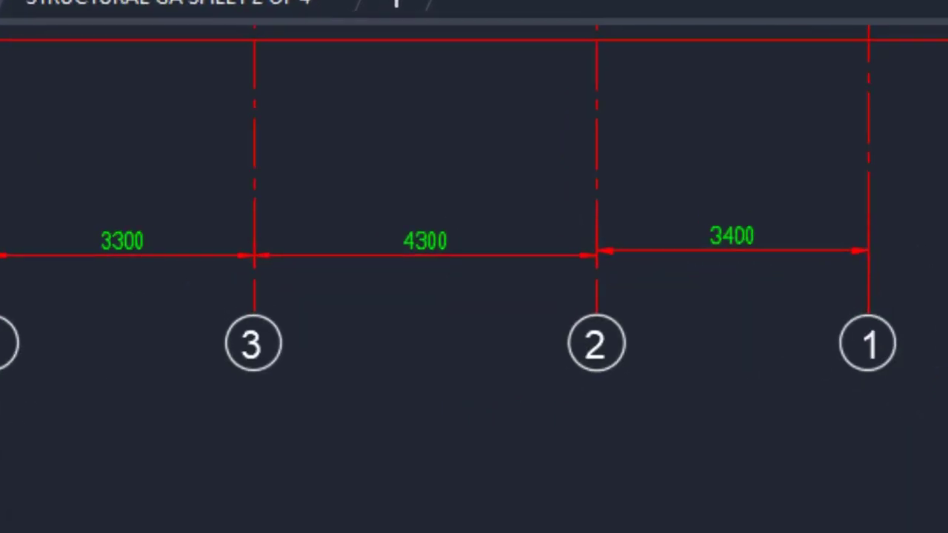
{"action": "middle_click_drag", "start_coordinate": [818, 311], "coordinate": [945, 510]}
{"action": "scroll", "coordinate": [944, 510], "scroll_direction": "down", "scroll_amount": 2}
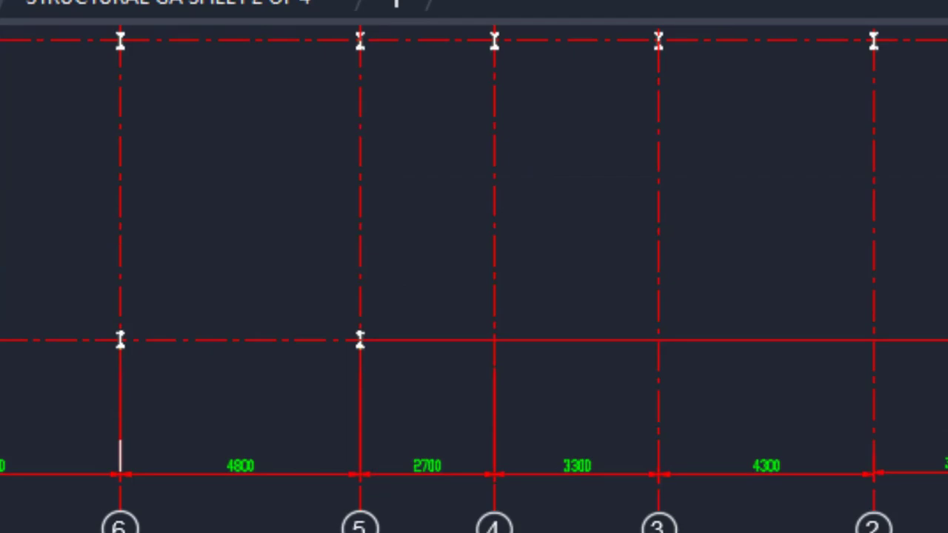
{"action": "middle_click_drag", "start_coordinate": [475, 281], "coordinate": [482, 304]}
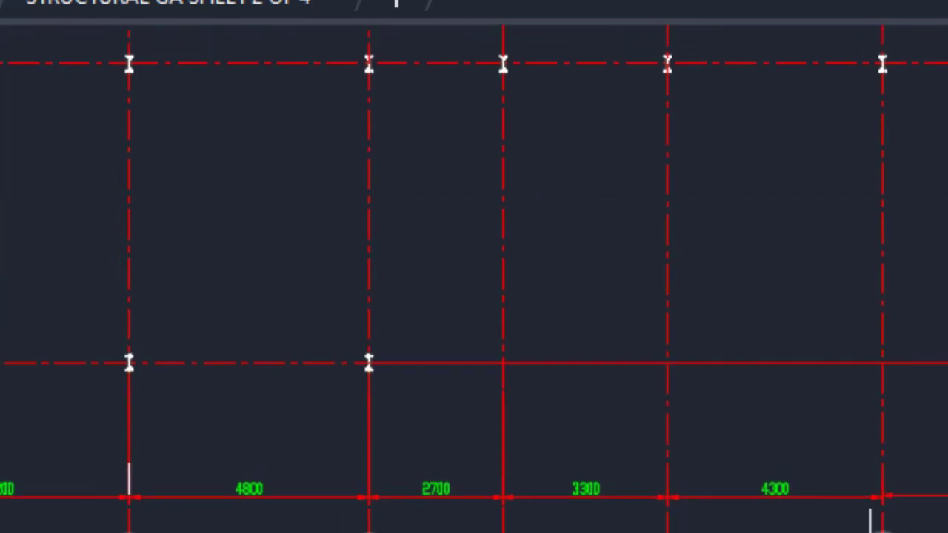
{"action": "scroll", "coordinate": [825, 409], "scroll_direction": "up", "scroll_amount": 4}
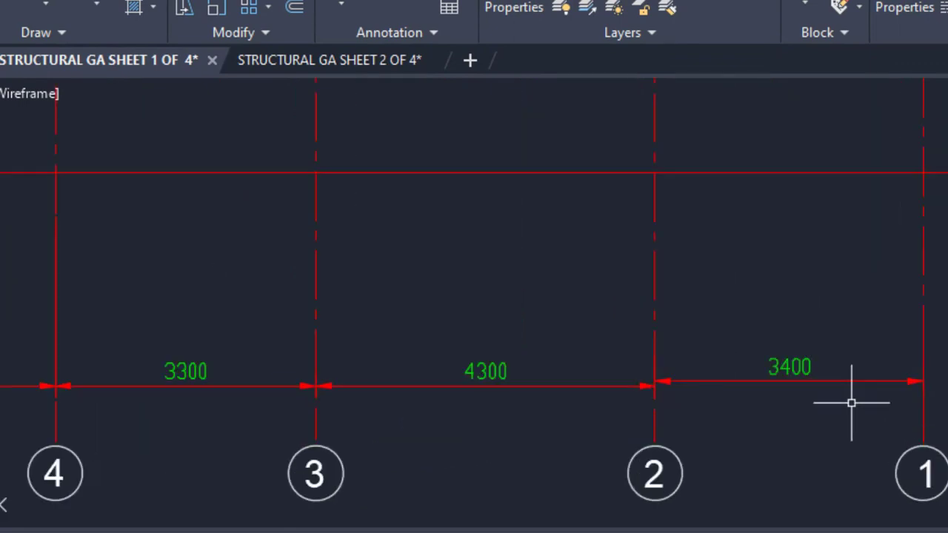
{"action": "middle_click_drag", "start_coordinate": [357, 335], "coordinate": [947, 297]}
{"action": "middle_click_drag", "start_coordinate": [291, 322], "coordinate": [511, 317]}
{"action": "middle_click_drag", "start_coordinate": [363, 344], "coordinate": [549, 348]}
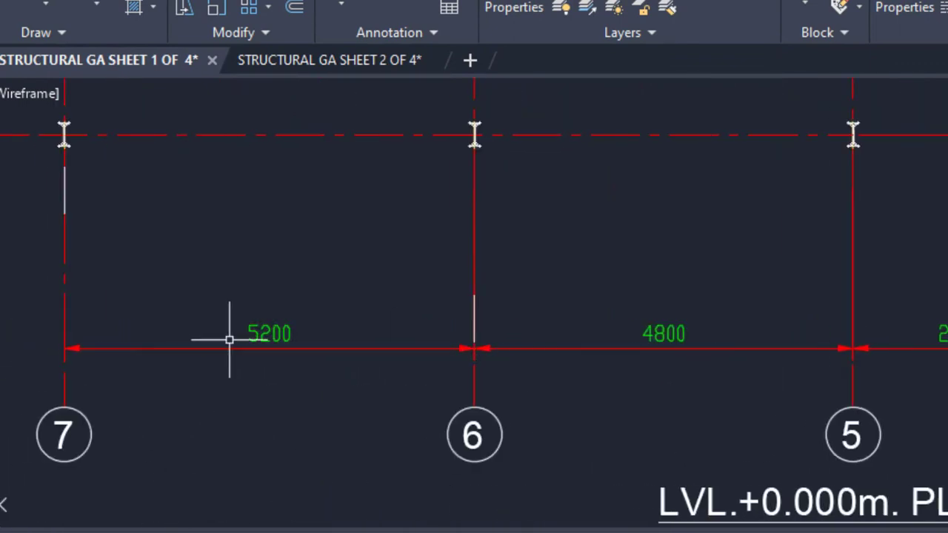
{"action": "middle_click_drag", "start_coordinate": [783, 335], "coordinate": [580, 320]}
{"action": "middle_click_drag", "start_coordinate": [878, 361], "coordinate": [739, 349]}
{"action": "mouse_move", "coordinate": [903, 351]}
{"action": "middle_mouse_down"}
{"action": "mouse_move", "coordinate": [749, 352]}
{"action": "mouse_move", "coordinate": [797, 348]}
{"action": "middle_mouse_up"}
{"action": "mouse_move", "coordinate": [947, 350]}
{"action": "middle_mouse_down"}
{"action": "mouse_move", "coordinate": [800, 359]}
{"action": "mouse_move", "coordinate": [851, 368]}
{"action": "middle_mouse_up"}
{"action": "scroll", "coordinate": [930, 383], "scroll_direction": "down", "scroll_amount": 6}
Examine the spacings between the lettered grid lines on the plan
{"action": "mouse_move", "coordinate": [639, 164]}
{"action": "middle_mouse_down"}
{"action": "mouse_move", "coordinate": [627, 291]}
{"action": "mouse_move", "coordinate": [567, 426]}
{"action": "middle_mouse_up"}
{"action": "mouse_move", "coordinate": [658, 262]}
{"action": "middle_mouse_down"}
{"action": "mouse_move", "coordinate": [616, 316]}
{"action": "mouse_move", "coordinate": [548, 362]}
{"action": "middle_mouse_up"}
{"action": "scroll", "coordinate": [548, 362], "scroll_direction": "up", "scroll_amount": 2}
{"action": "scroll", "coordinate": [728, 227], "scroll_direction": "up", "scroll_amount": 5}
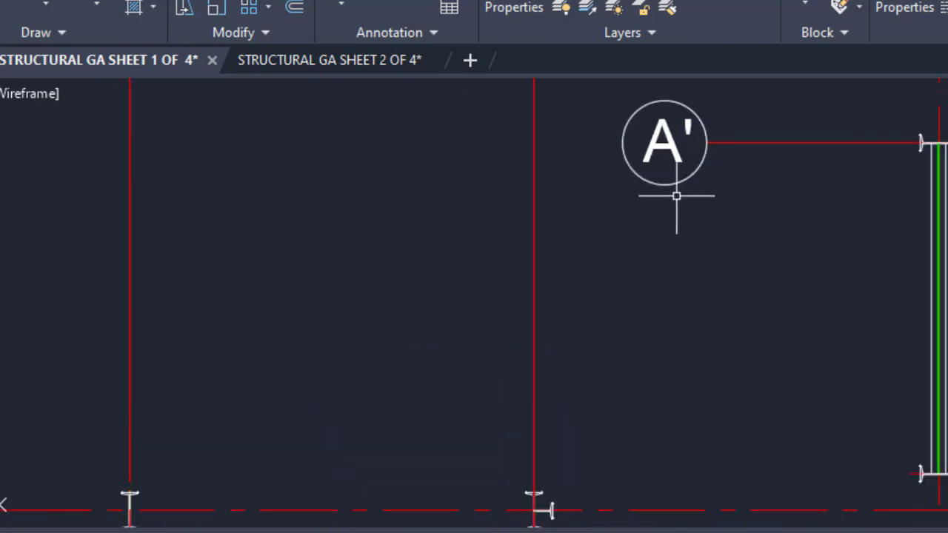
{"action": "scroll", "coordinate": [717, 181], "scroll_direction": "down", "scroll_amount": 2}
{"action": "middle_click_drag", "start_coordinate": [717, 180], "coordinate": [456, 163]}
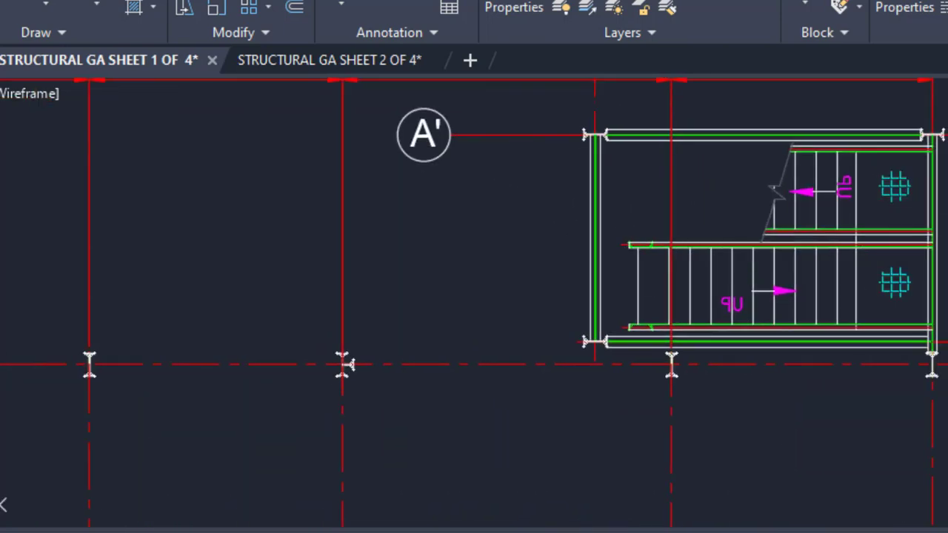
{"action": "scroll", "coordinate": [945, 154], "scroll_direction": "down", "scroll_amount": 2}
{"action": "middle_click_drag", "start_coordinate": [150, 336], "coordinate": [247, 311]}
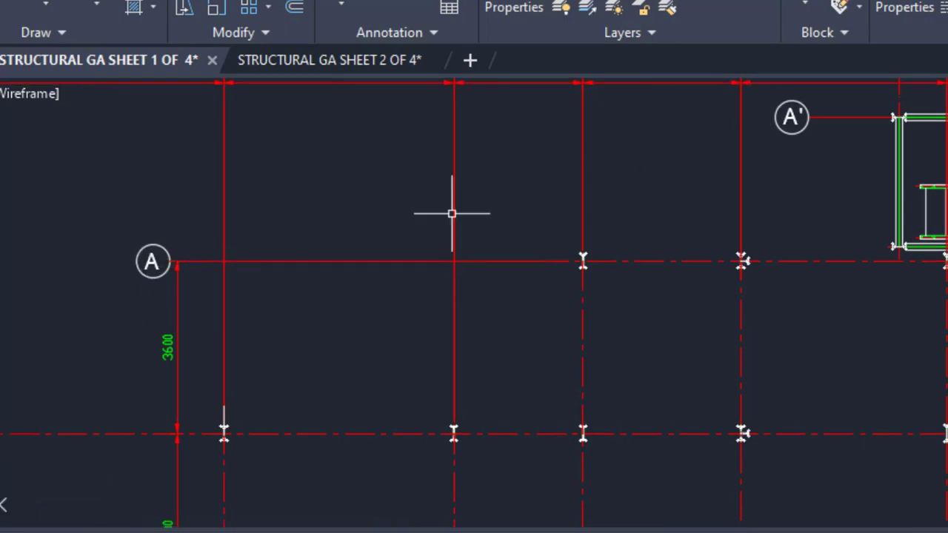
{"action": "middle_click_drag", "start_coordinate": [131, 290], "coordinate": [256, 183]}
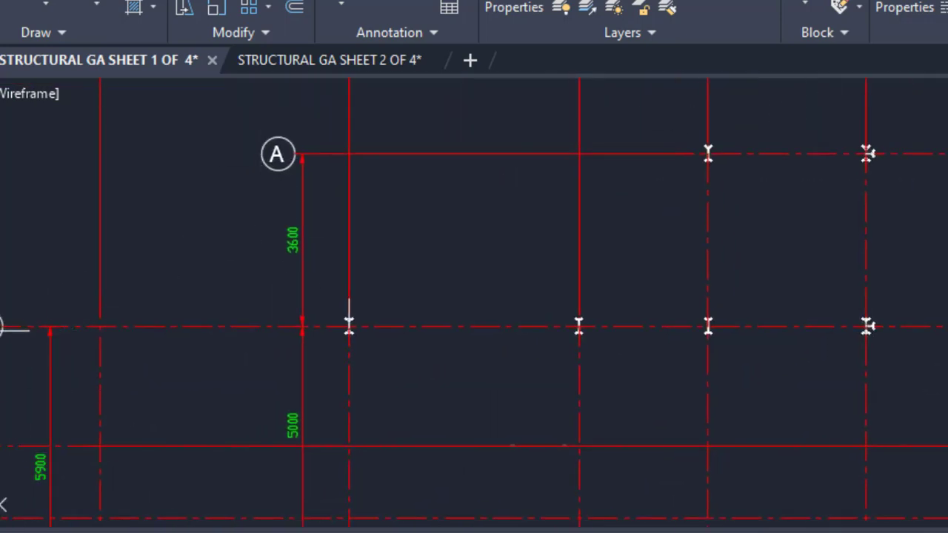
{"action": "scroll", "coordinate": [309, 259], "scroll_direction": "up", "scroll_amount": 2}
{"action": "scroll", "coordinate": [620, 224], "scroll_direction": "down", "scroll_amount": 2}
{"action": "middle_click_drag", "start_coordinate": [513, 391], "coordinate": [538, 226]}
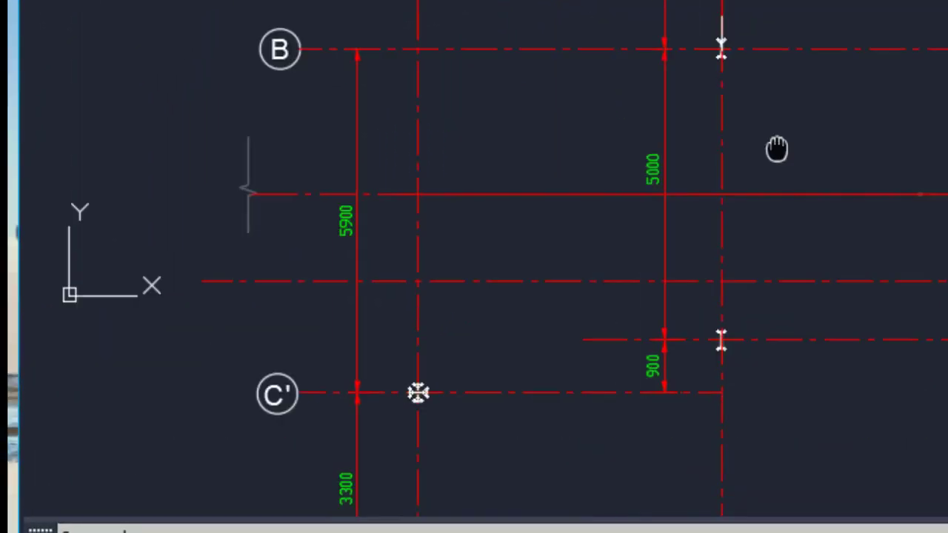
{"action": "middle_click_drag", "start_coordinate": [777, 148], "coordinate": [867, 23]}
{"action": "middle_click_drag", "start_coordinate": [371, 142], "coordinate": [427, 286]}
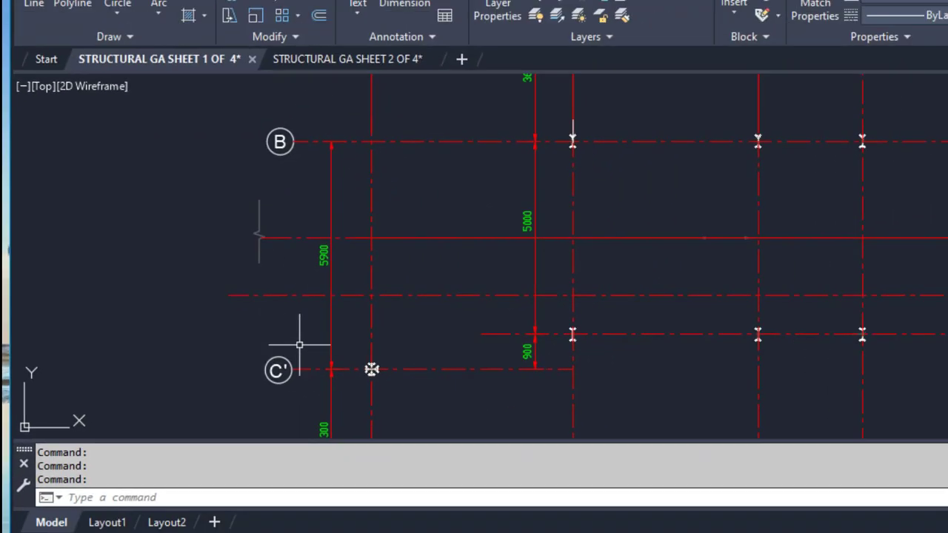
{"action": "middle_click_drag", "start_coordinate": [400, 368], "coordinate": [403, 339]}
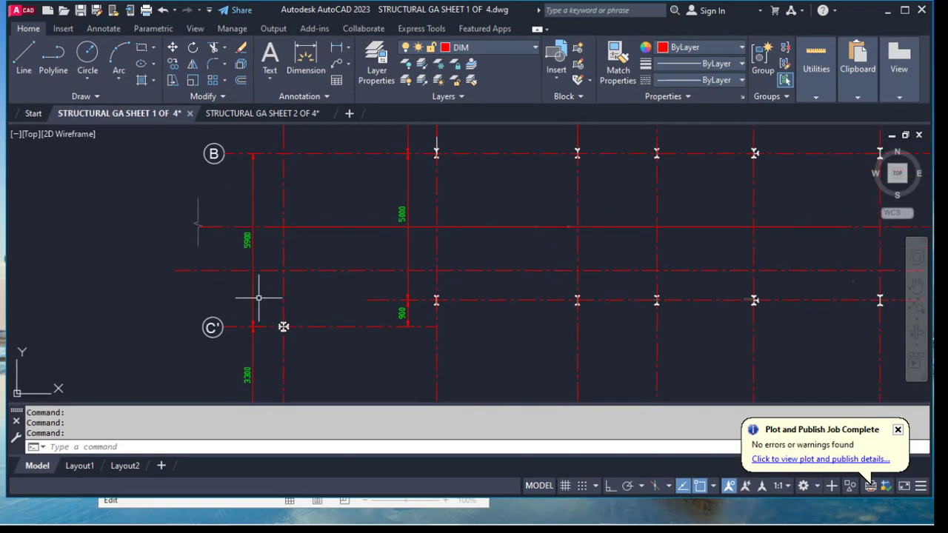
Switch to the Excel sheet of grid dimensions and check its X, Y and level values
{"action": "left_click", "coordinate": [473, 515]}
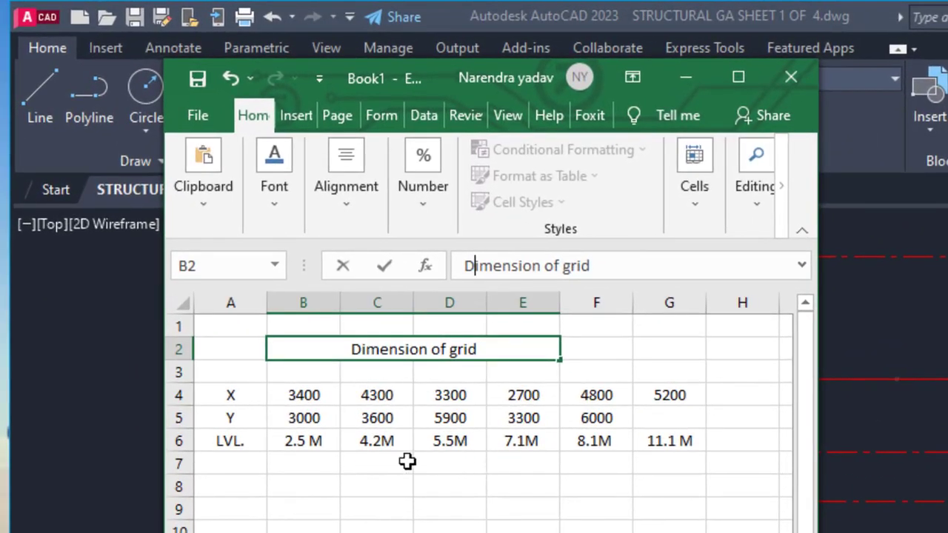
{"action": "left_click", "coordinate": [454, 418]}
{"action": "left_click", "coordinate": [857, 349]}
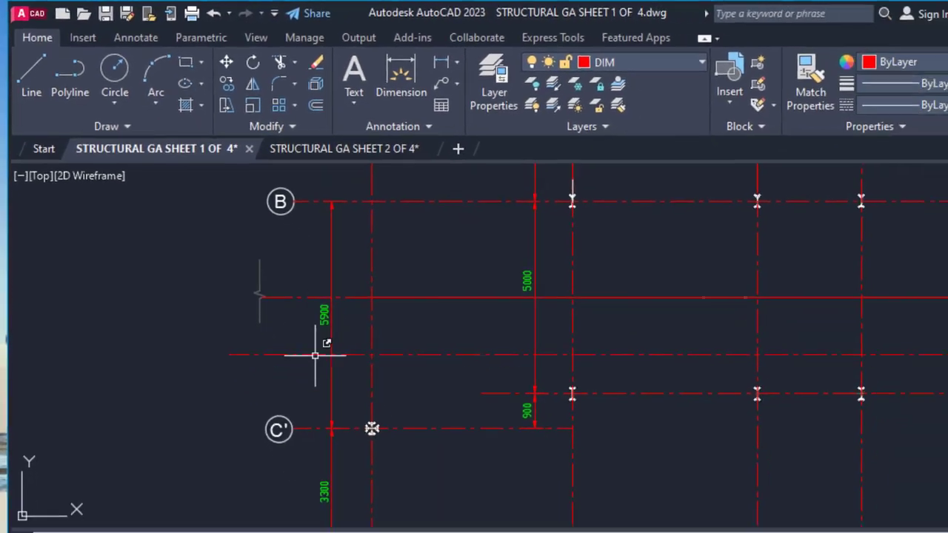
Examine the remaining lettered grid spacings down to grid E in the drawing
{"action": "middle_click_drag", "start_coordinate": [370, 451], "coordinate": [392, 292]}
{"action": "scroll", "coordinate": [334, 342], "scroll_direction": "up", "scroll_amount": 2}
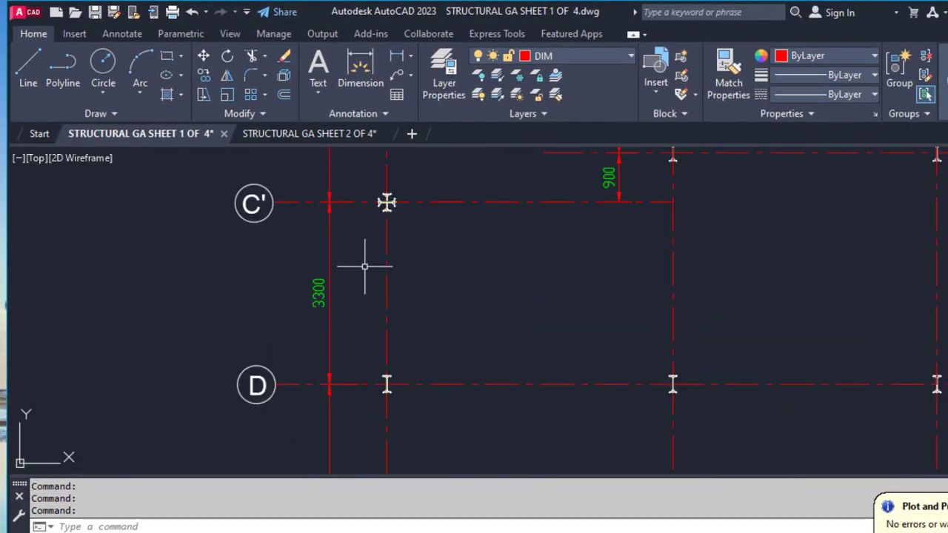
{"action": "middle_click_drag", "start_coordinate": [414, 400], "coordinate": [425, 220]}
{"action": "middle_click_drag", "start_coordinate": [401, 342], "coordinate": [398, 266]}
{"action": "scroll", "coordinate": [316, 321], "scroll_direction": "down", "scroll_amount": 2}
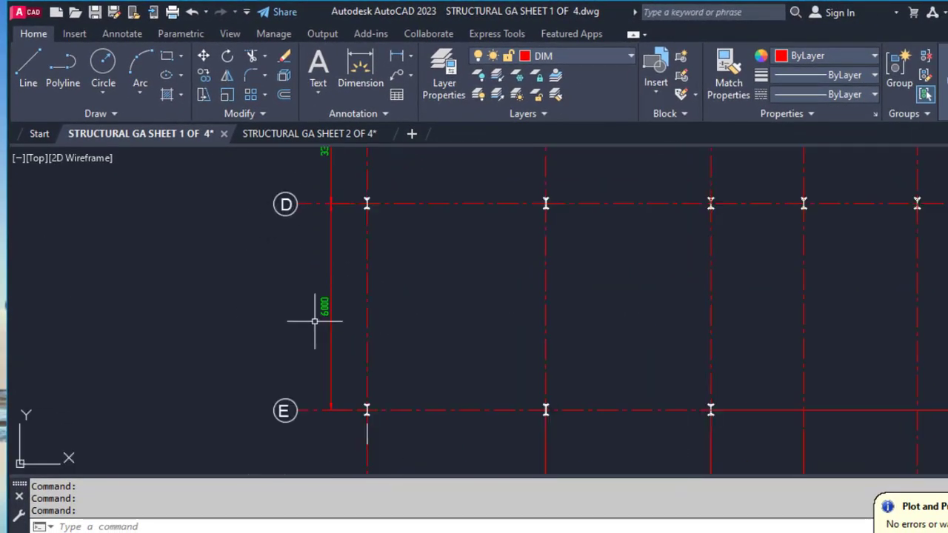
{"action": "scroll", "coordinate": [315, 321], "scroll_direction": "down", "scroll_amount": 5}
{"action": "scroll", "coordinate": [415, 330], "scroll_direction": "down", "scroll_amount": 3}
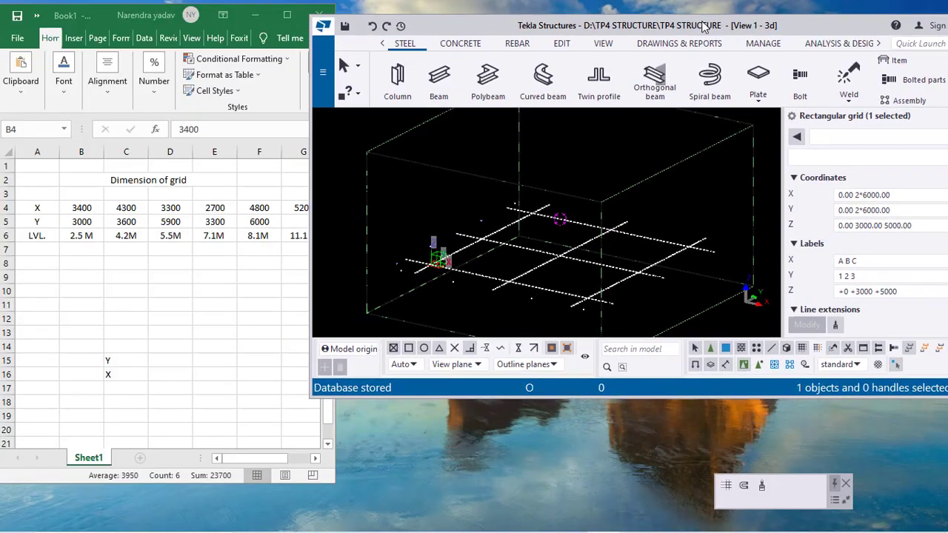
{"action": "left_click_drag", "start_coordinate": [708, 44], "coordinate": [703, 24]}
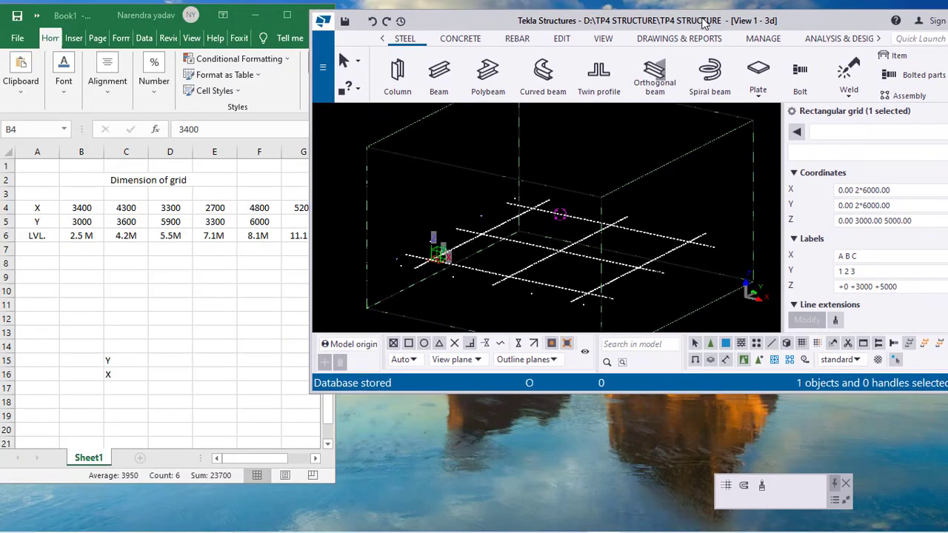
{"action": "left_click_drag", "start_coordinate": [732, 394], "coordinate": [733, 507]}
{"action": "left_click", "coordinate": [899, 190]}
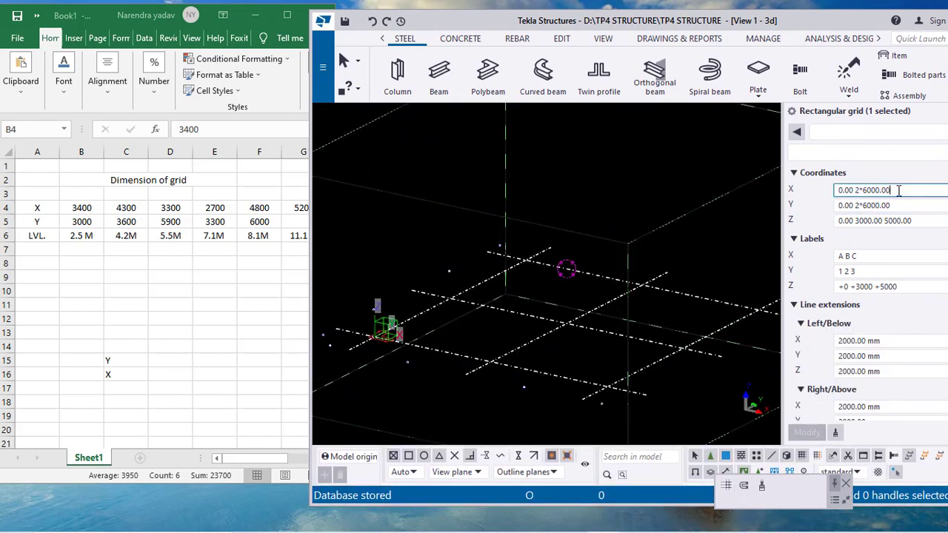
{"action": "left_click_drag", "start_coordinate": [883, 191], "coordinate": [854, 190]}
{"action": "type", "text": "52"}
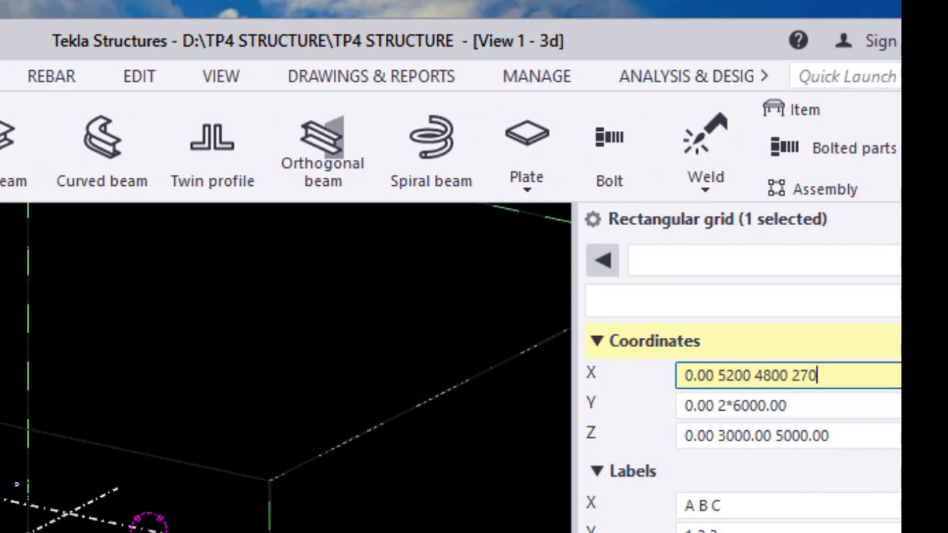
{"action": "type", "text": "0 3300"}
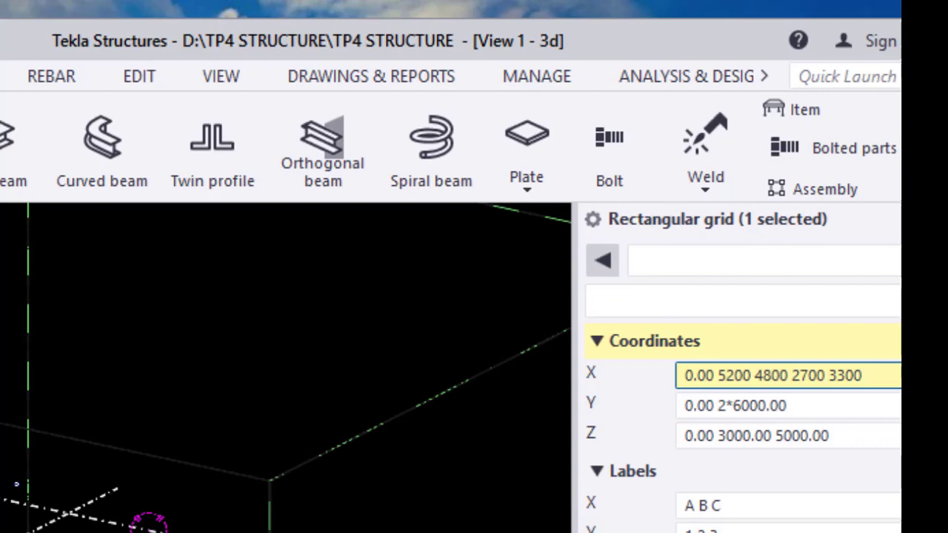
{"action": "type", "text": " 4300 340"}
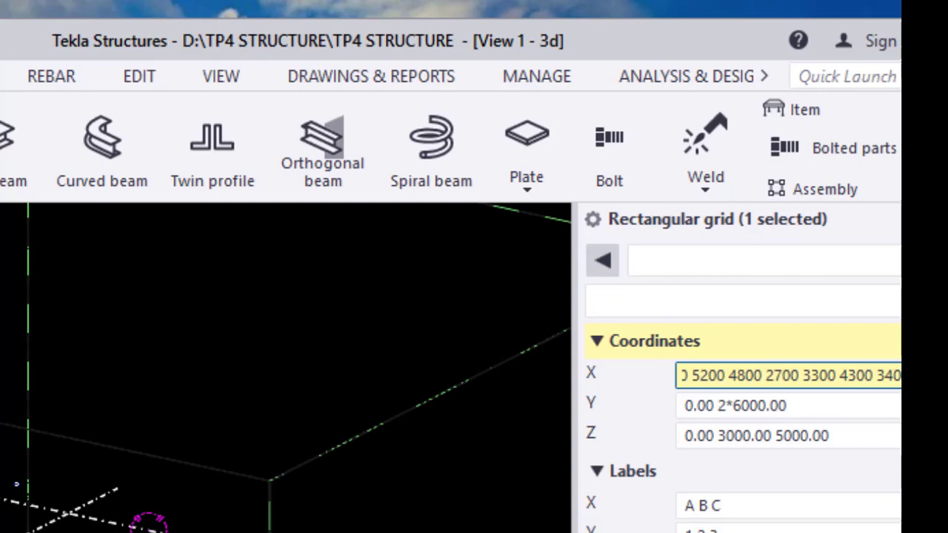
{"action": "mouse_move", "coordinate": [720, 406]}
{"action": "left_mouse_down"}
{"action": "mouse_move", "coordinate": [820, 406]}
{"action": "mouse_move", "coordinate": [722, 405]}
{"action": "left_mouse_up"}
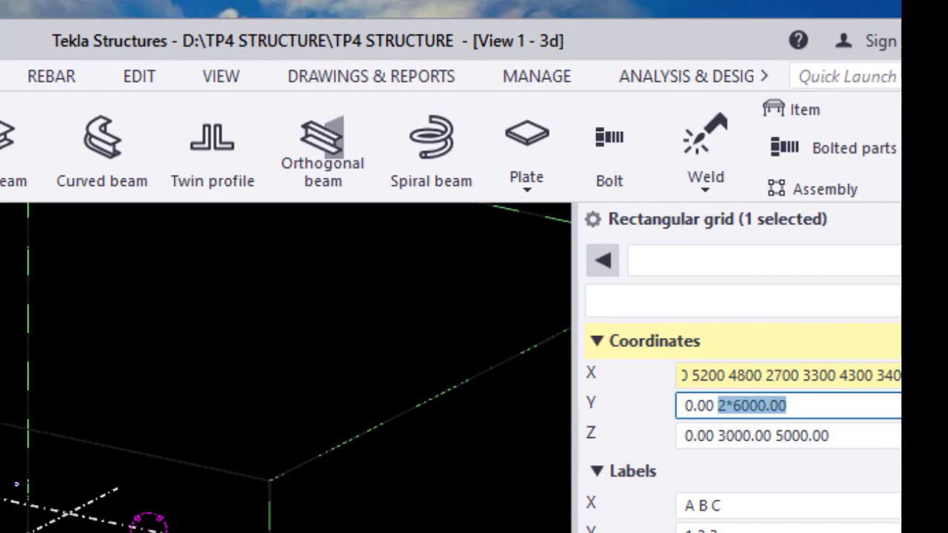
{"action": "left_click", "coordinate": [782, 476]}
{"action": "scroll", "coordinate": [425, 323], "scroll_direction": "down", "scroll_amount": 2}
{"action": "middle_click_drag", "start_coordinate": [607, 344], "coordinate": [467, 289]}
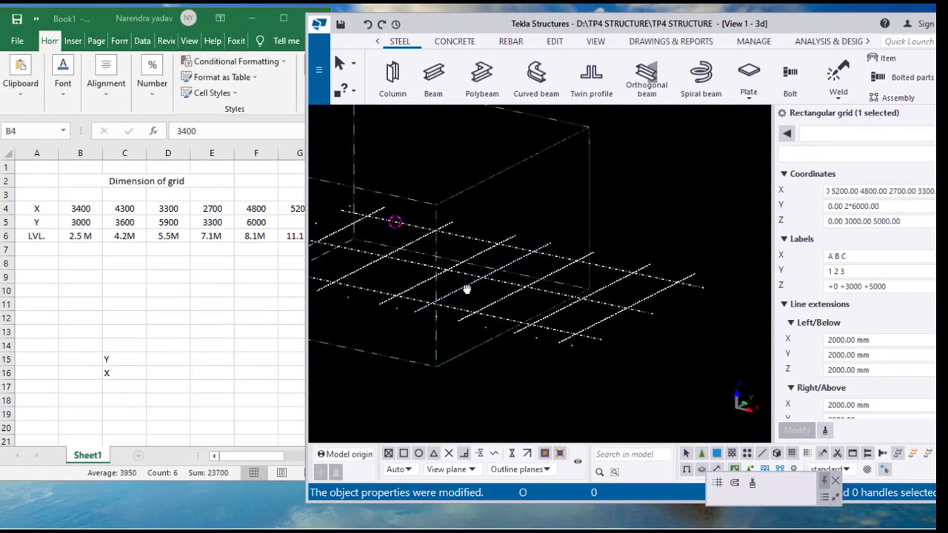
{"action": "scroll", "coordinate": [561, 305], "scroll_direction": "down", "scroll_amount": 2}
{"action": "left_click", "coordinate": [850, 208]}
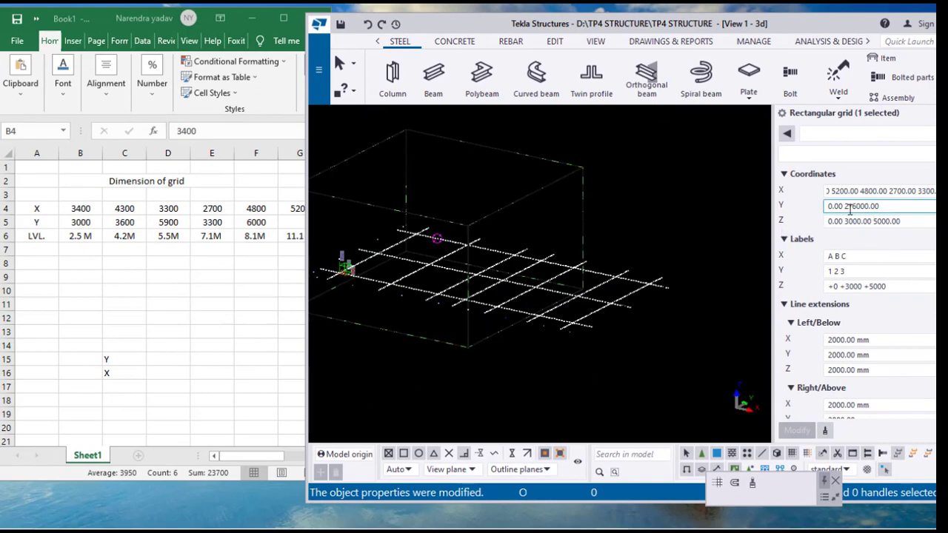
{"action": "left_click_drag", "start_coordinate": [845, 207], "coordinate": [891, 206]}
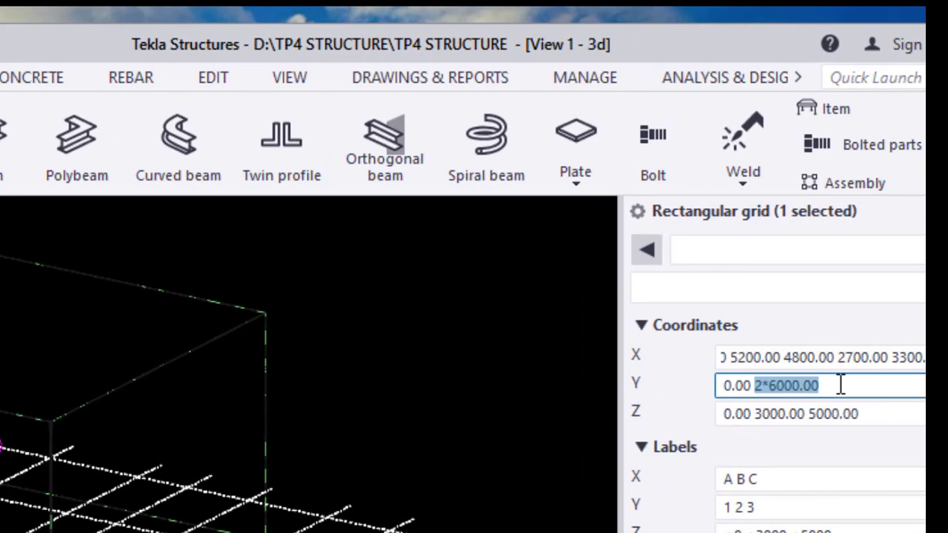
{"action": "type", "text": "600 3000"}
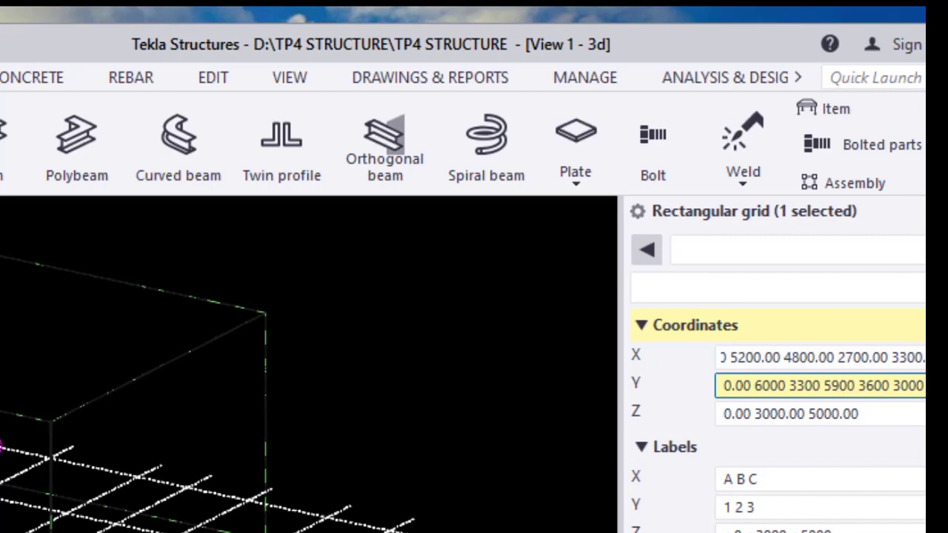
{"action": "key", "text": "Return"}
{"action": "middle_click_drag", "start_coordinate": [219, 360], "coordinate": [243, 385]}
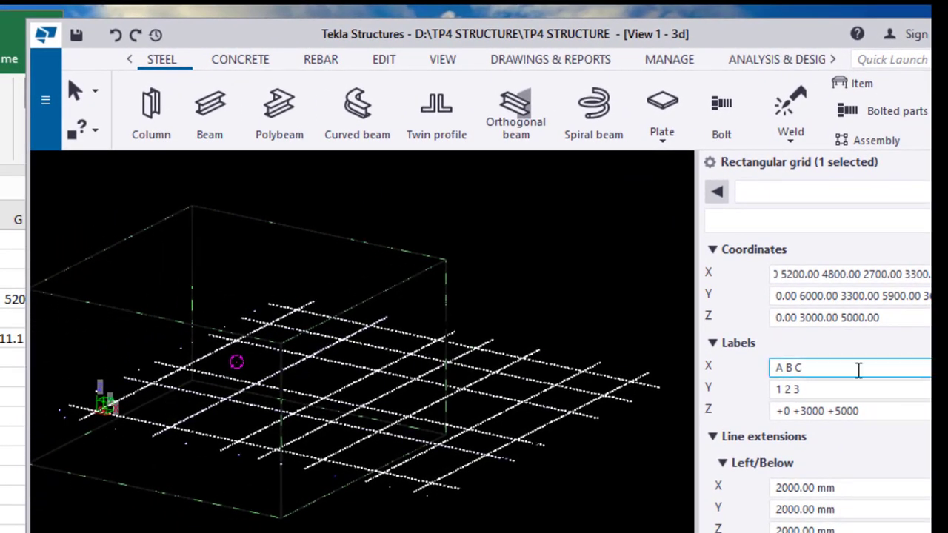
Switch to the AutoCAD GA drawing and examine the numbered grid lines 1 to 7 and their spacings on the plan
{"action": "left_click", "coordinate": [770, 375]}
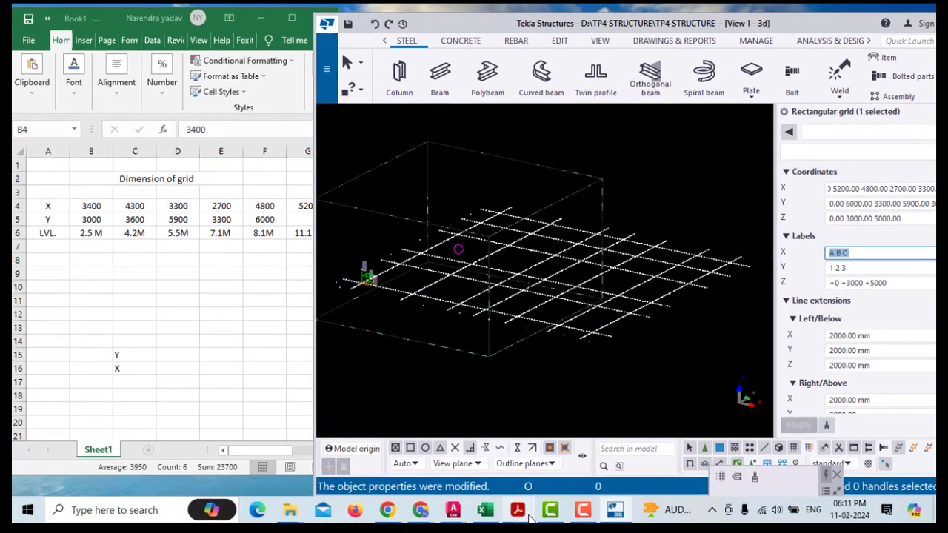
{"action": "mouse_move", "coordinate": [459, 507]}
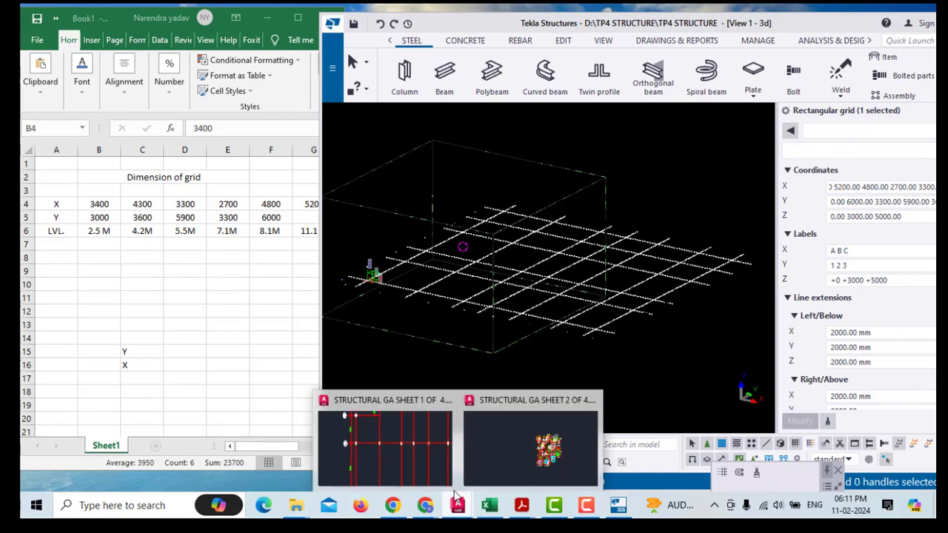
{"action": "left_click", "coordinate": [414, 443]}
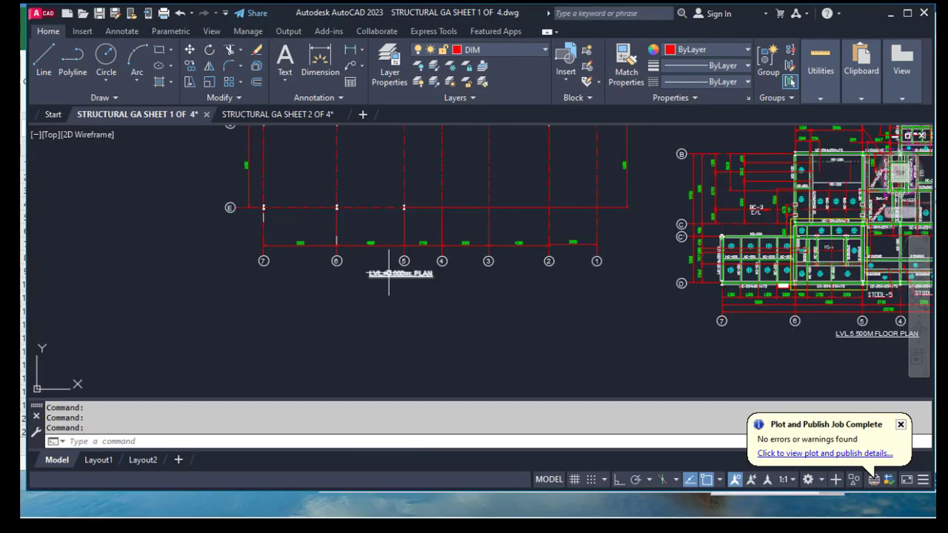
{"action": "mouse_move", "coordinate": [334, 262]}
{"action": "middle_mouse_down"}
{"action": "mouse_move", "coordinate": [364, 318]}
{"action": "mouse_move", "coordinate": [339, 334]}
{"action": "middle_mouse_up"}
{"action": "scroll", "coordinate": [589, 335], "scroll_direction": "up", "scroll_amount": 2}
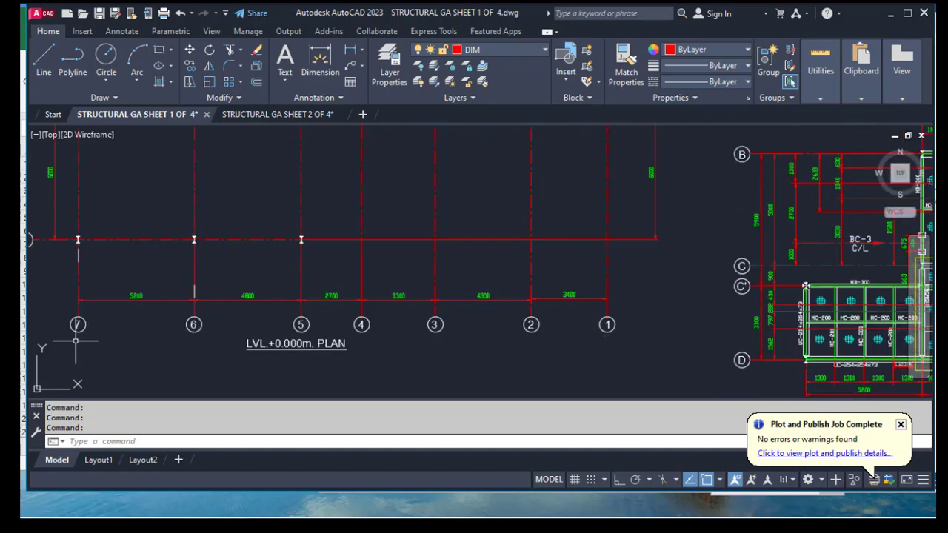
{"action": "middle_click_drag", "start_coordinate": [78, 339], "coordinate": [187, 345]}
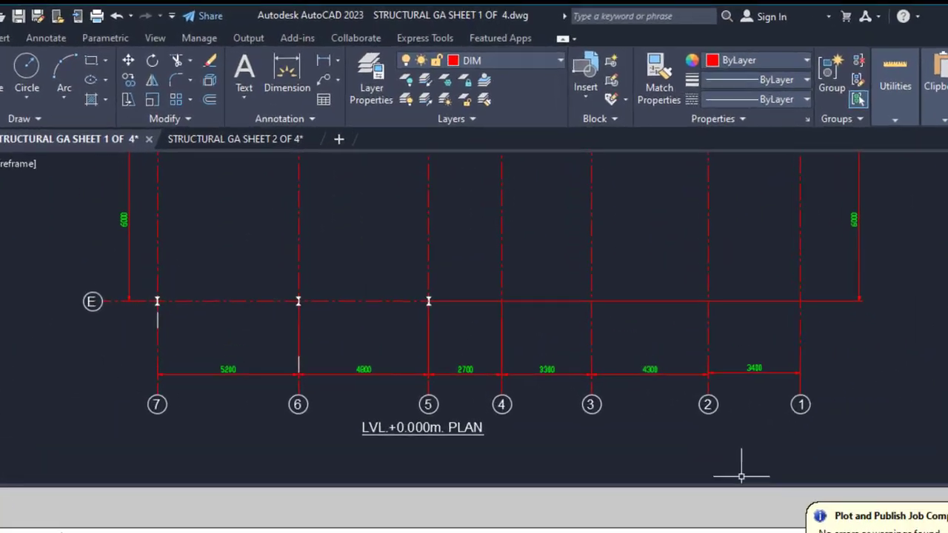
{"action": "key", "text": "alt+Tab"}
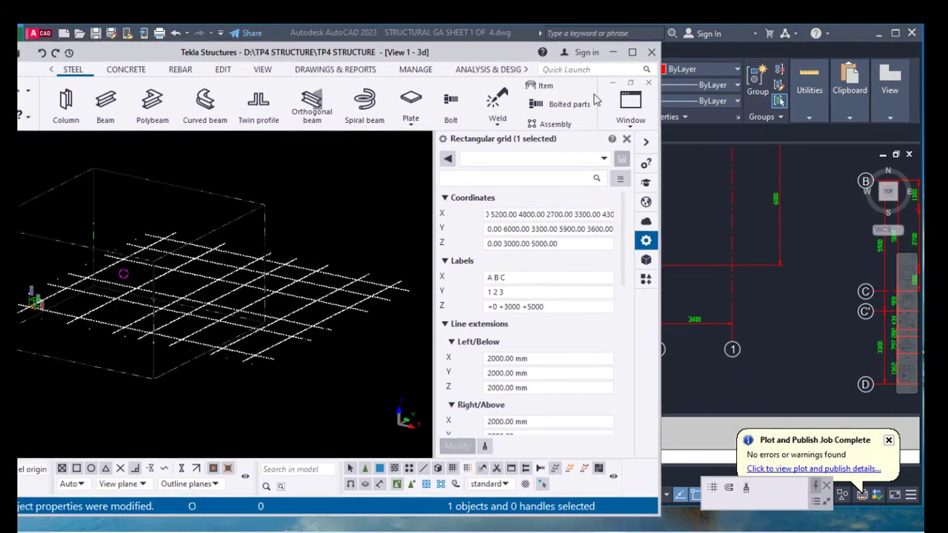
{"action": "left_click_drag", "start_coordinate": [519, 49], "coordinate": [661, 91]}
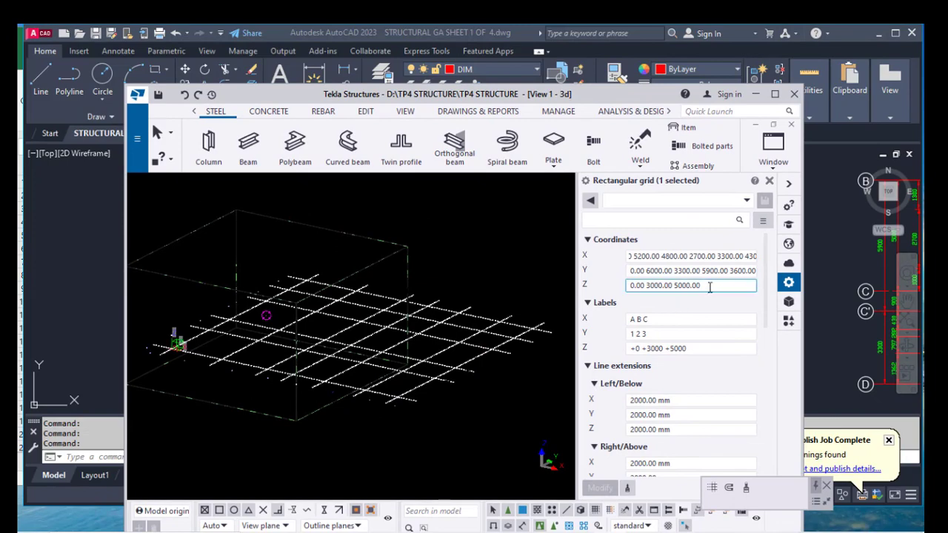
{"action": "left_click_drag", "start_coordinate": [707, 286], "coordinate": [650, 285]}
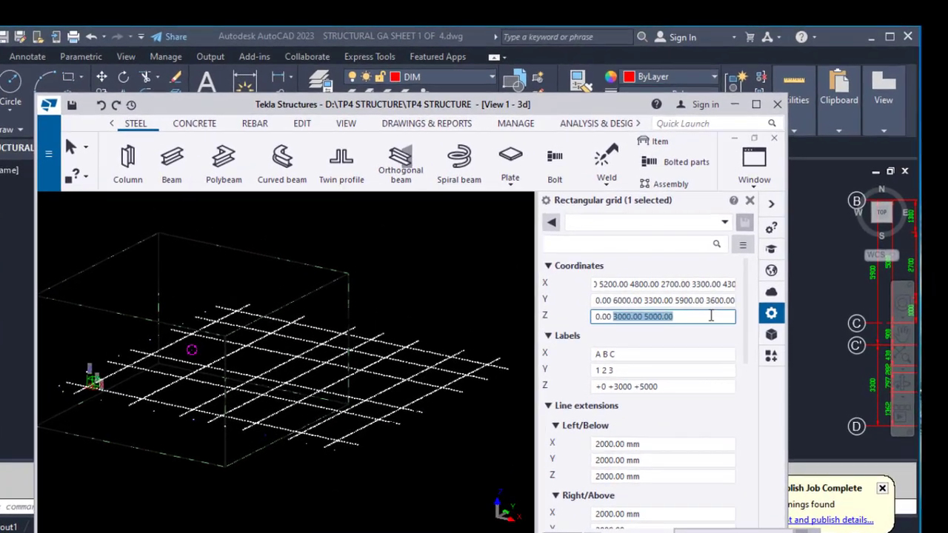
{"action": "type", "text": "2500 42"}
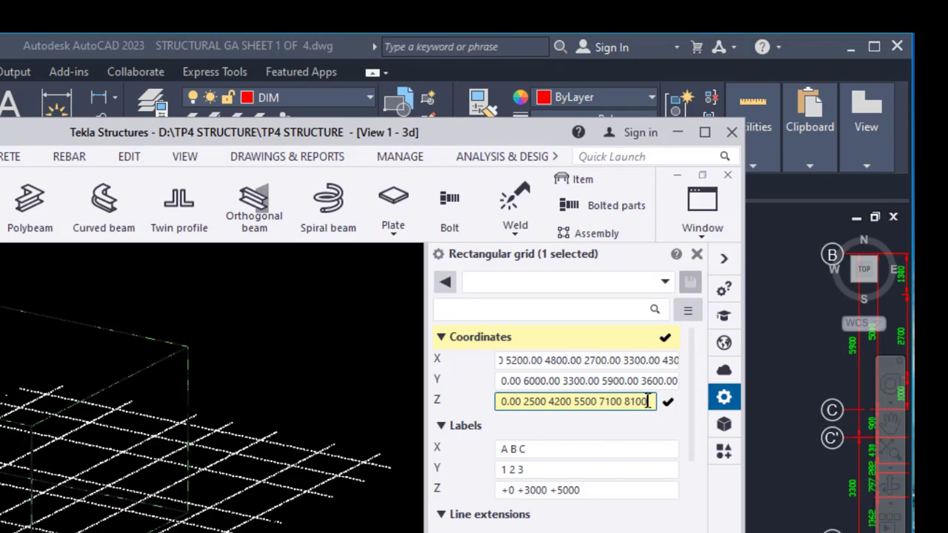
{"action": "type", "text": "11100"}
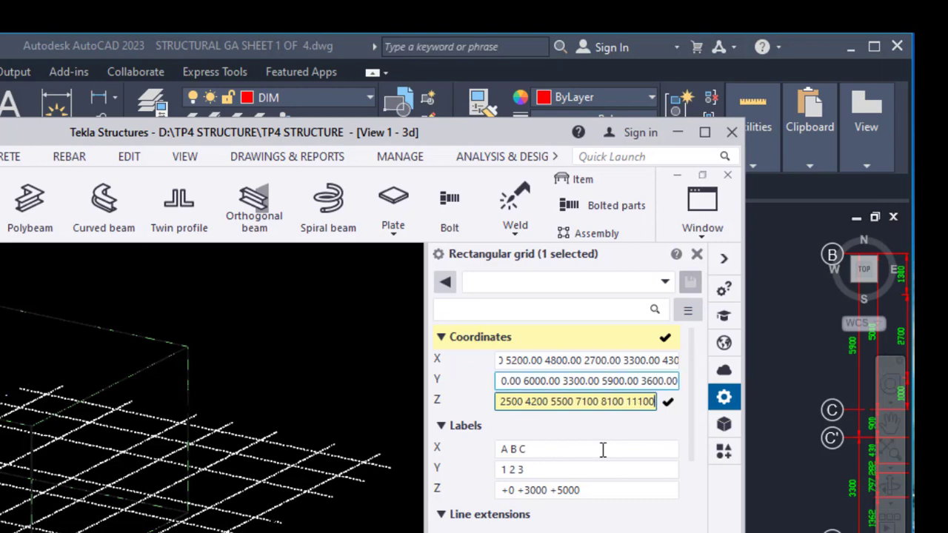
Copy the Z coordinate values into the grid's Z labels
{"action": "left_click_drag", "start_coordinate": [656, 403], "coordinate": [402, 393]}
{"action": "key", "text": "ctrl+c"}
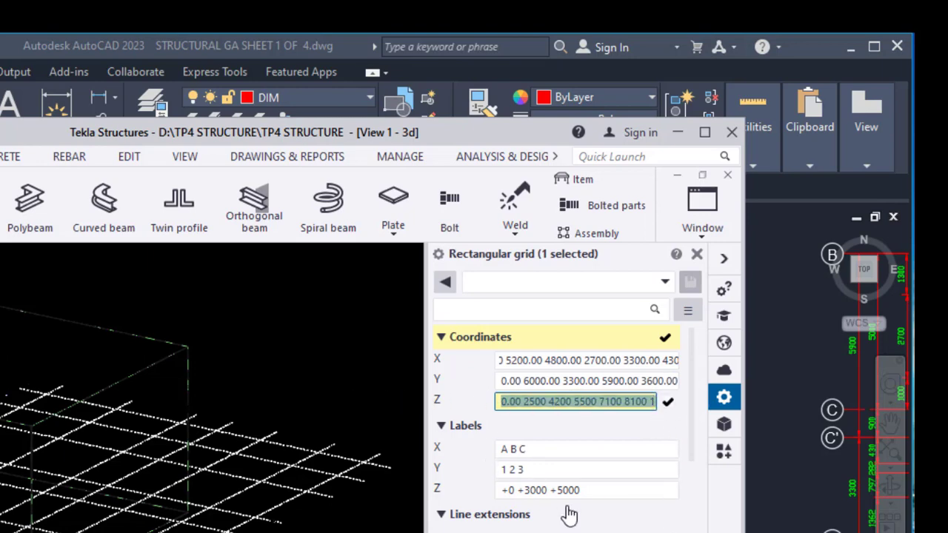
{"action": "left_click", "coordinate": [593, 490]}
{"action": "left_click_drag", "start_coordinate": [592, 490], "coordinate": [522, 491]}
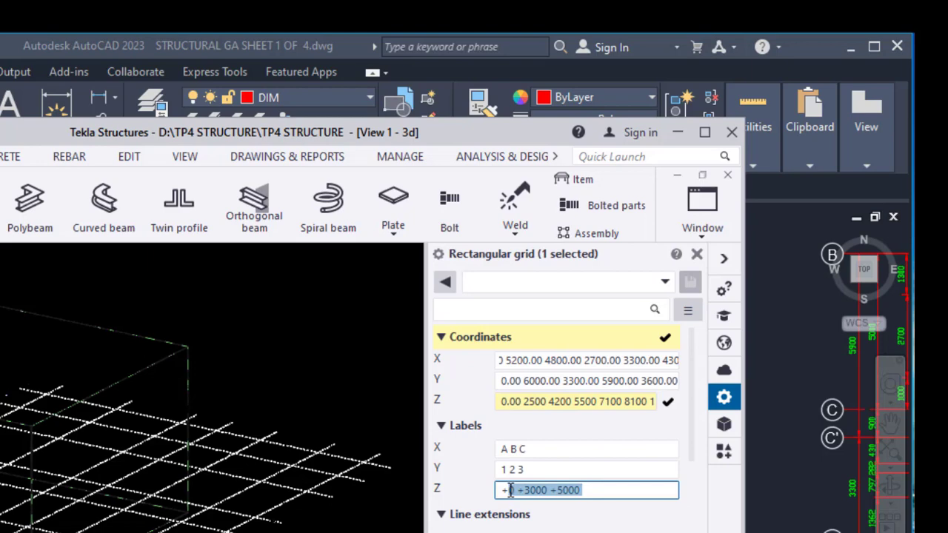
{"action": "key", "text": "ctrl+v"}
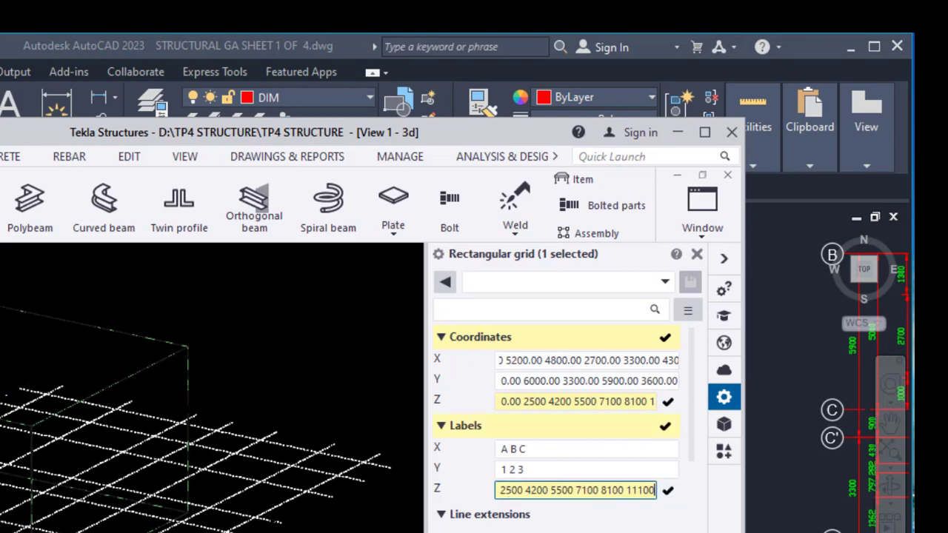
Prefix each Z label with a plus sign to read +0.00 +2500 +4200 +5500 +7100 +8100 +11100
{"action": "left_click_drag", "start_coordinate": [606, 490], "coordinate": [447, 495]}
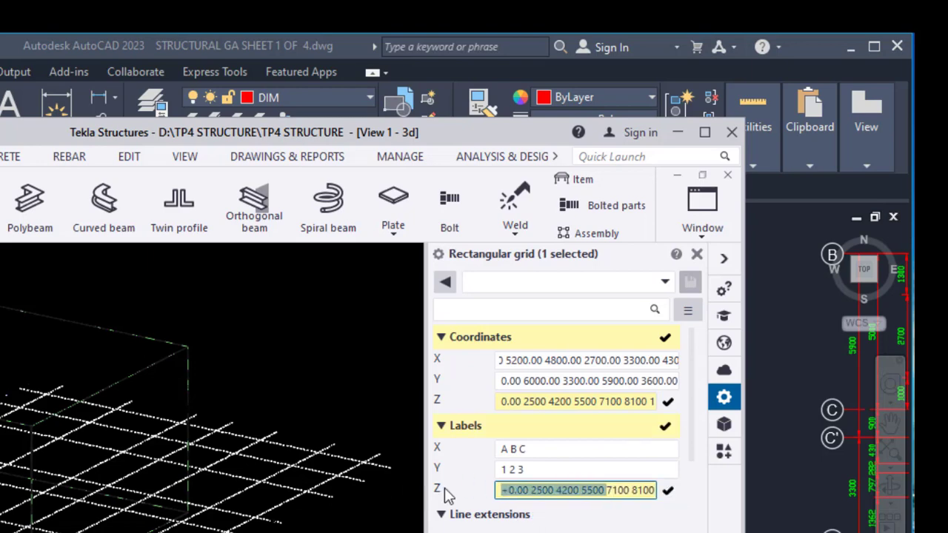
{"action": "left_click", "coordinate": [532, 492]}
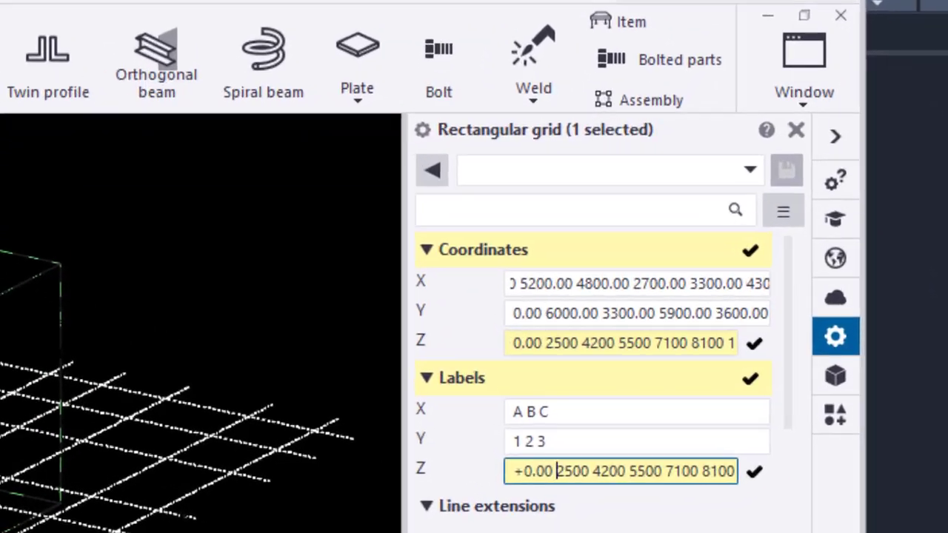
{"action": "type", "text": "+"}
{"action": "left_click", "coordinate": [628, 462]}
{"action": "type", "text": "+"}
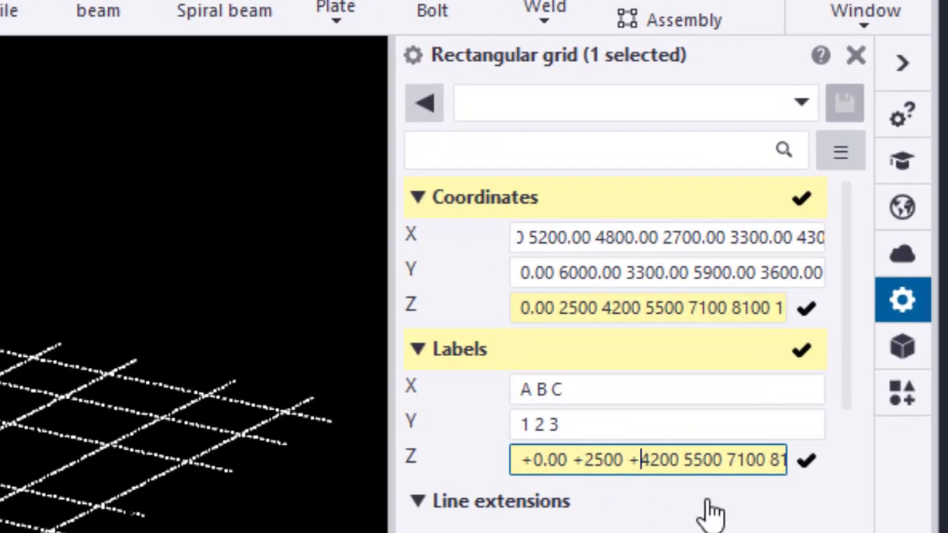
{"action": "left_click", "coordinate": [685, 465]}
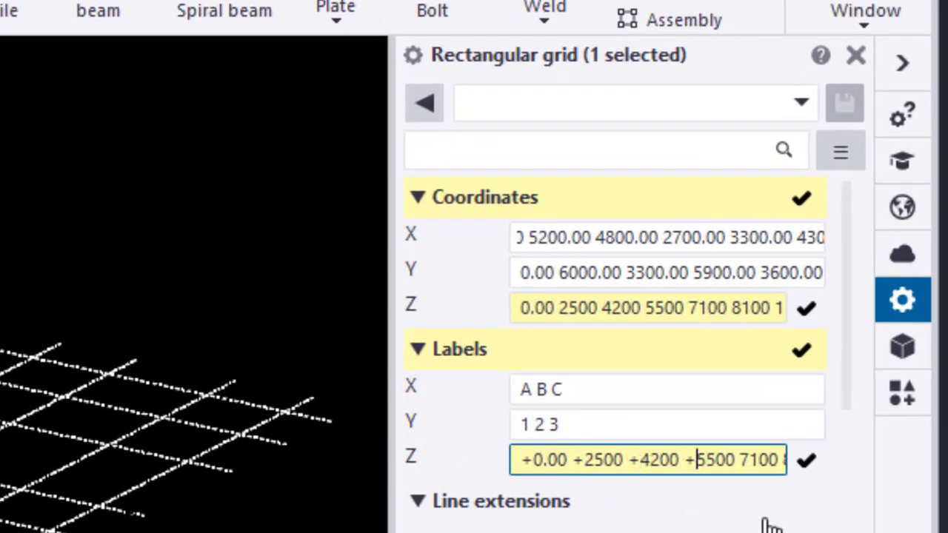
{"action": "type", "text": "+"}
{"action": "left_click", "coordinate": [743, 465]}
{"action": "type", "text": "+"}
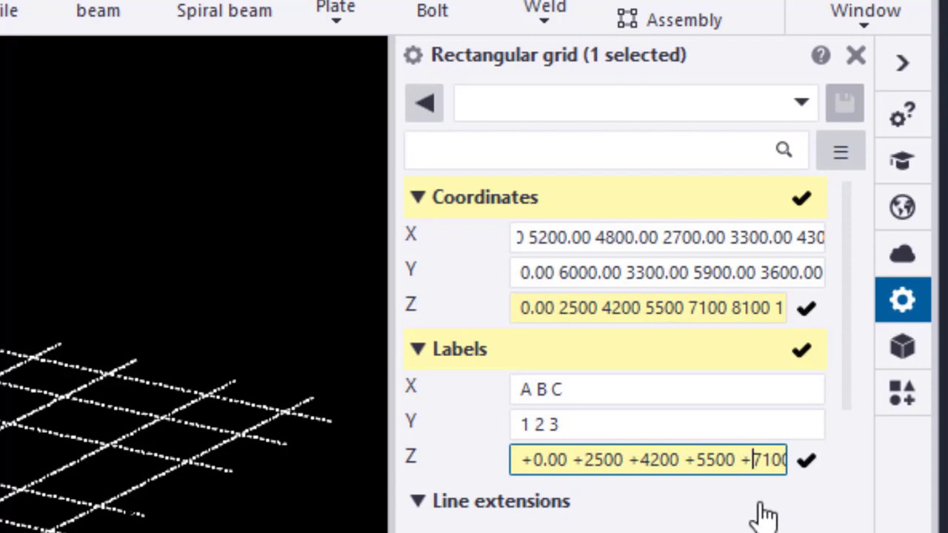
{"action": "left_click_drag", "start_coordinate": [771, 460], "coordinate": [830, 474]}
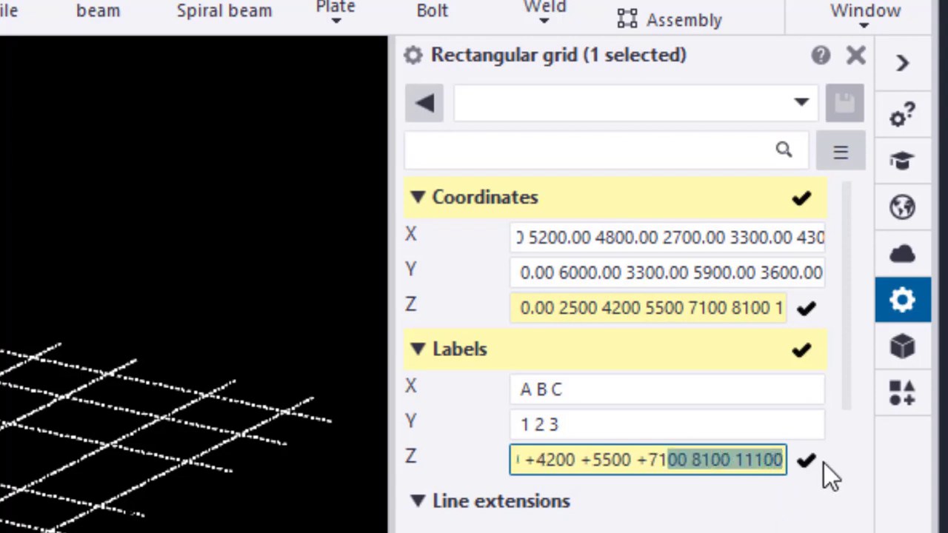
{"action": "left_click", "coordinate": [694, 459]}
{"action": "type", "text": "+"}
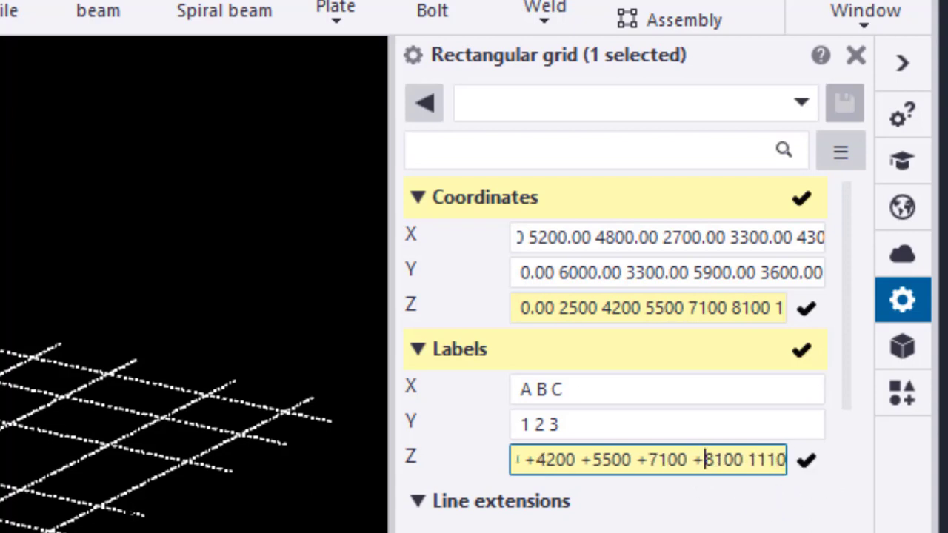
{"action": "left_click", "coordinate": [748, 462]}
{"action": "type", "text": "+"}
Set the grid's X labels to 7 6 5 4 3 2 1
{"action": "left_click", "coordinate": [610, 388]}
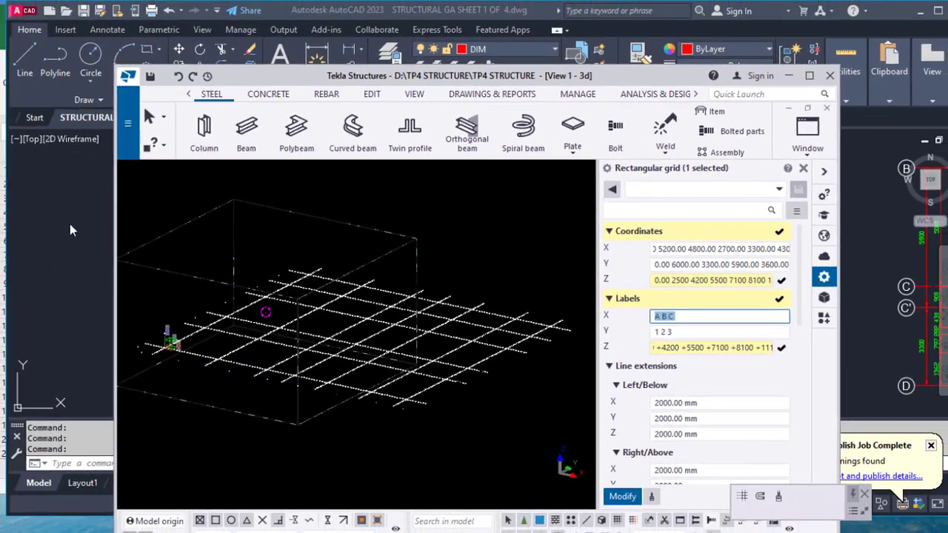
{"action": "left_click", "coordinate": [70, 224]}
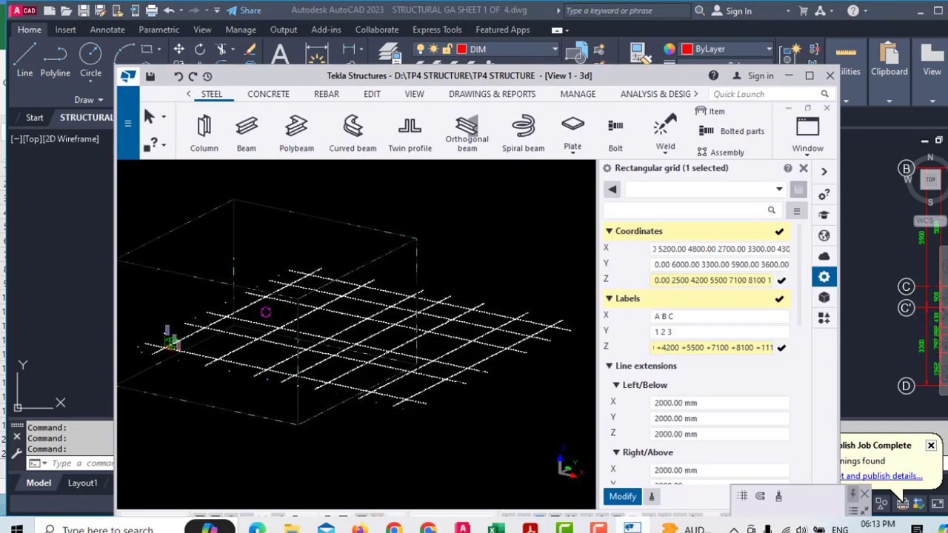
{"action": "left_click", "coordinate": [596, 527]}
{"action": "left_click_drag", "start_coordinate": [680, 315], "coordinate": [584, 317]}
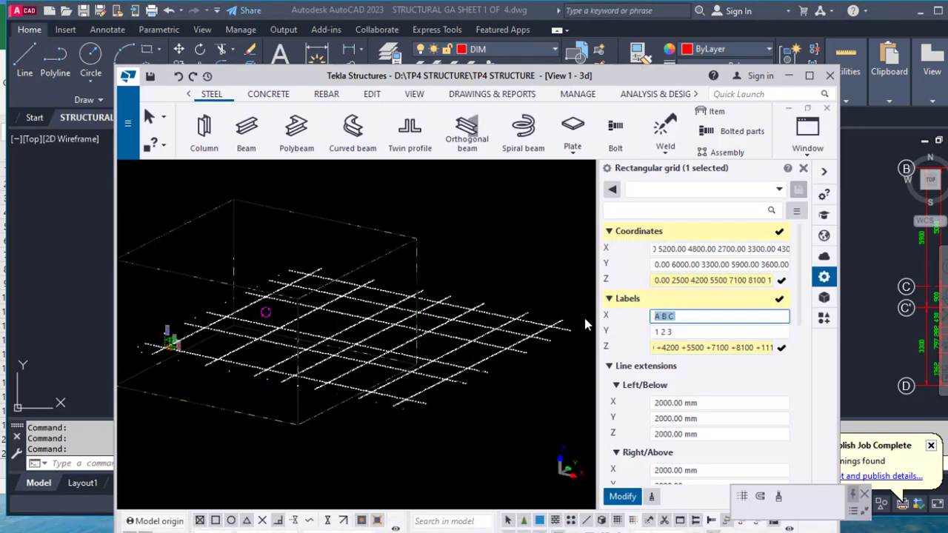
{"action": "type", "text": "7 6 5 4 3 2 1"}
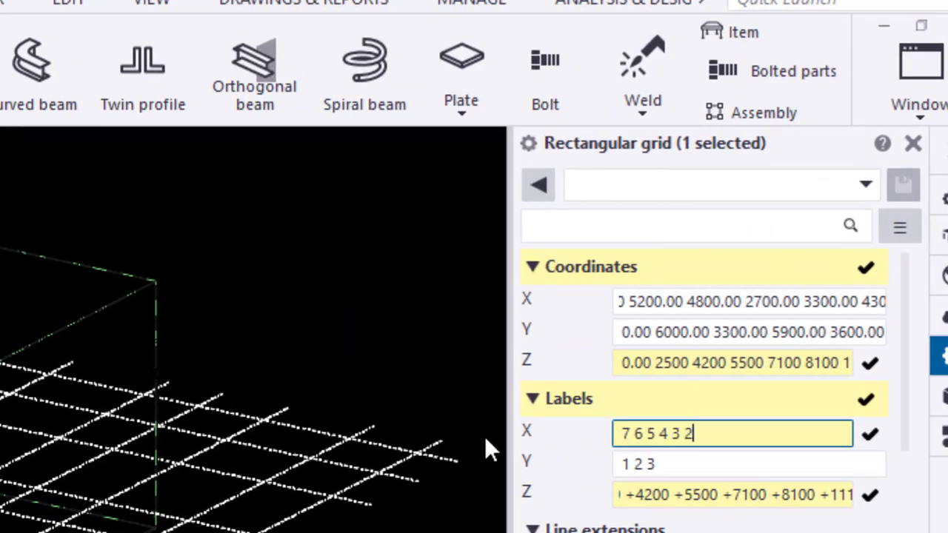
{"action": "key", "text": "Tab"}
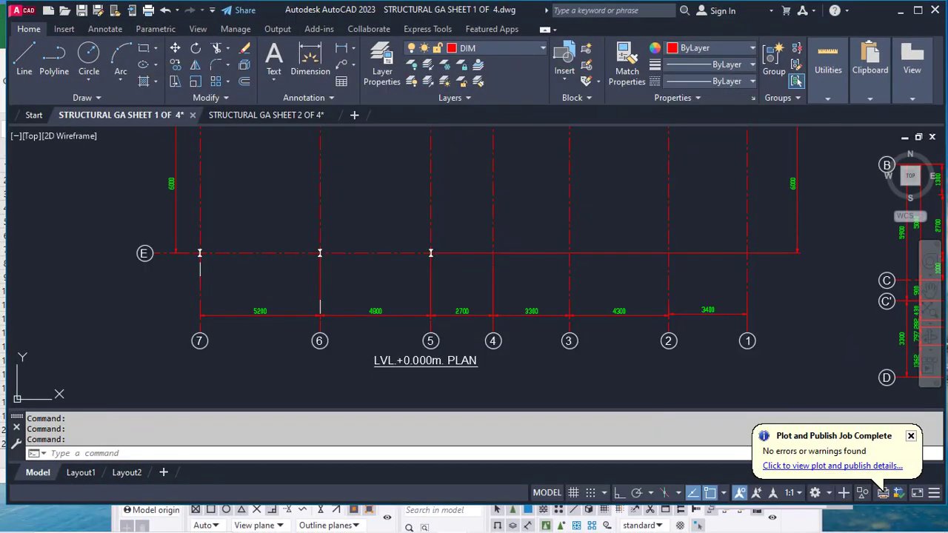
Examine the structural GA drawing's horizontal grid lines and their labels B, C', C, D and E
{"action": "mouse_move", "coordinate": [230, 255]}
{"action": "middle_mouse_down"}
{"action": "mouse_move", "coordinate": [220, 311]}
{"action": "mouse_move", "coordinate": [172, 279]}
{"action": "mouse_move", "coordinate": [214, 306]}
{"action": "middle_mouse_up"}
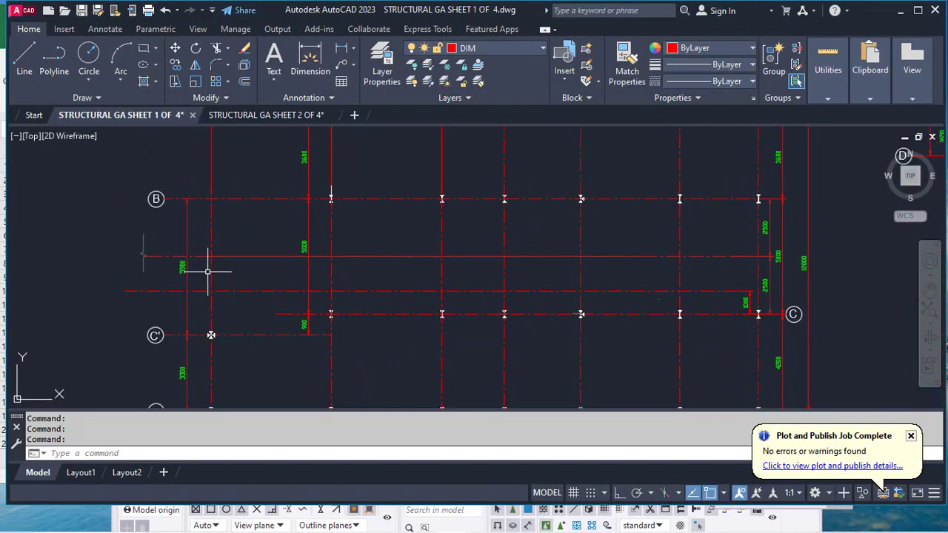
{"action": "mouse_move", "coordinate": [208, 272]}
{"action": "middle_mouse_down"}
{"action": "mouse_move", "coordinate": [93, 262]}
{"action": "mouse_move", "coordinate": [252, 231]}
{"action": "middle_mouse_up"}
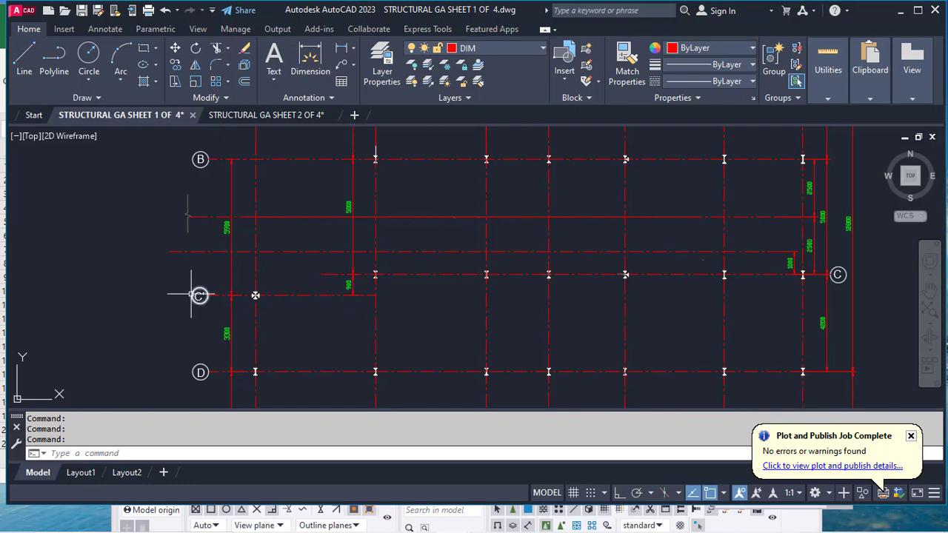
{"action": "middle_click_drag", "start_coordinate": [200, 160], "coordinate": [100, 331]}
{"action": "scroll", "coordinate": [421, 199], "scroll_direction": "down", "scroll_amount": 2}
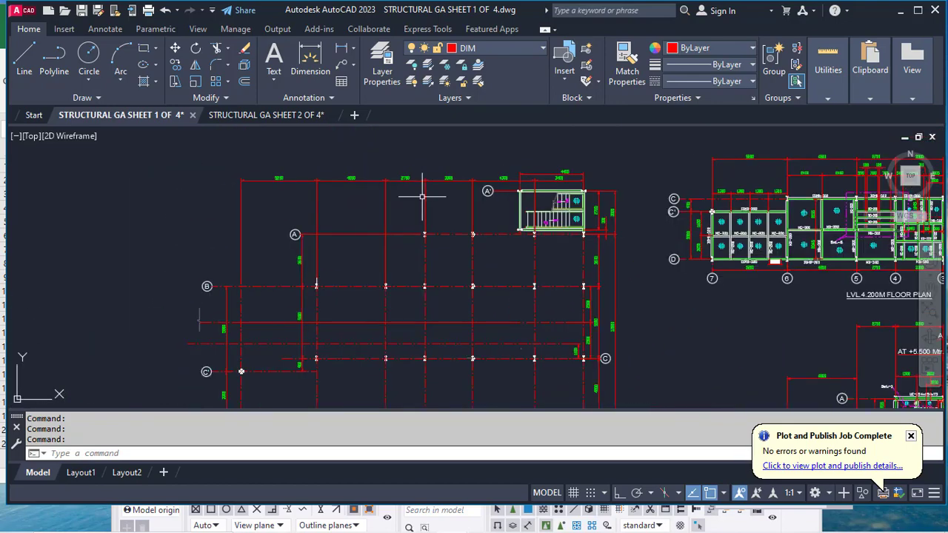
{"action": "middle_click_drag", "start_coordinate": [413, 296], "coordinate": [403, 235]}
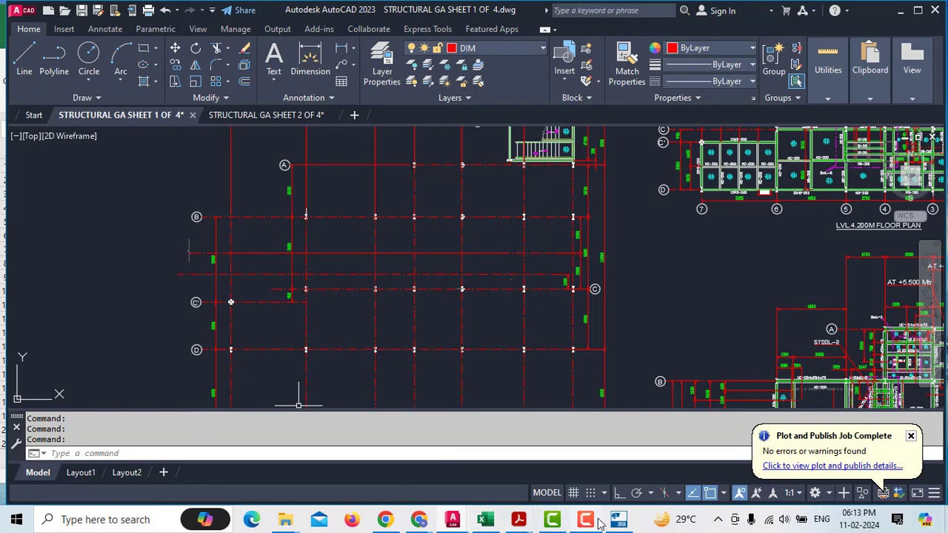
{"action": "left_click", "coordinate": [618, 519]}
{"action": "left_click", "coordinate": [689, 325]}
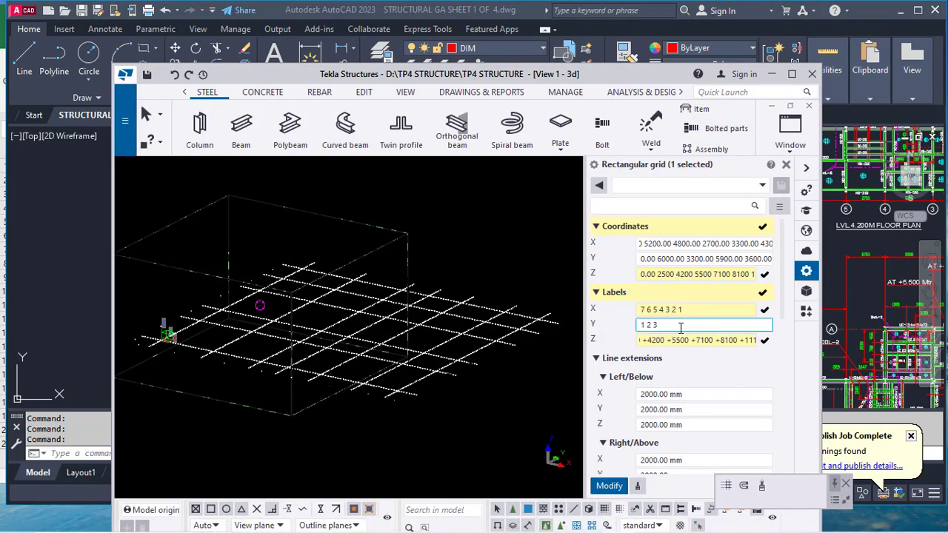
{"action": "left_click", "coordinate": [31, 295]}
{"action": "middle_click_drag", "start_coordinate": [123, 319], "coordinate": [98, 127]}
{"action": "middle_click_drag", "start_coordinate": [174, 281], "coordinate": [165, 345]}
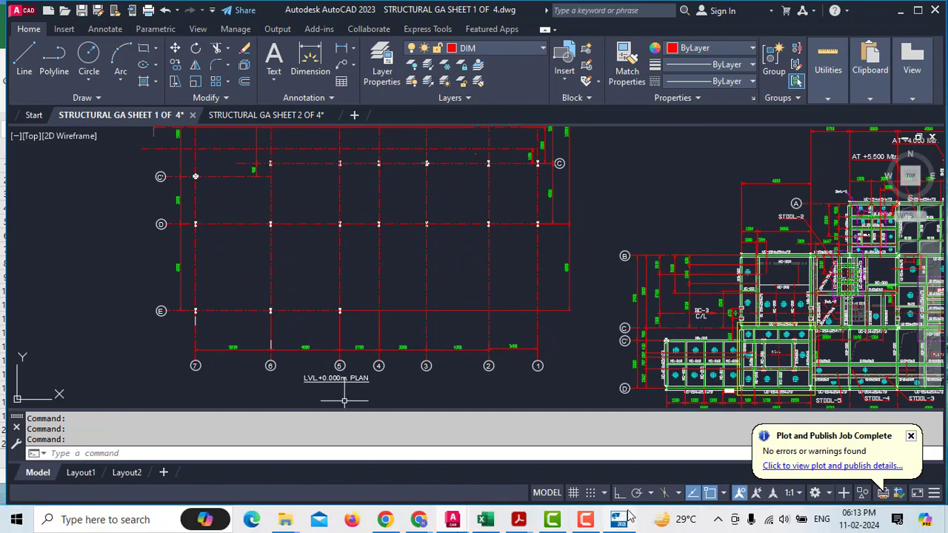
Set the grid's Y labels to E D C' B A A' and apply the modified grid properties
{"action": "left_click", "coordinate": [619, 522]}
{"action": "left_click_drag", "start_coordinate": [663, 326], "coordinate": [593, 323]}
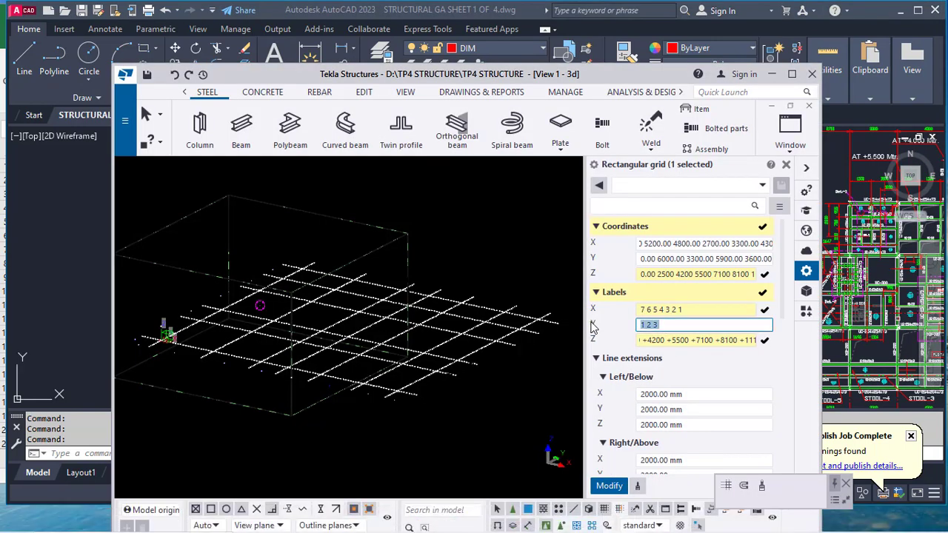
{"action": "type", "text": "E"}
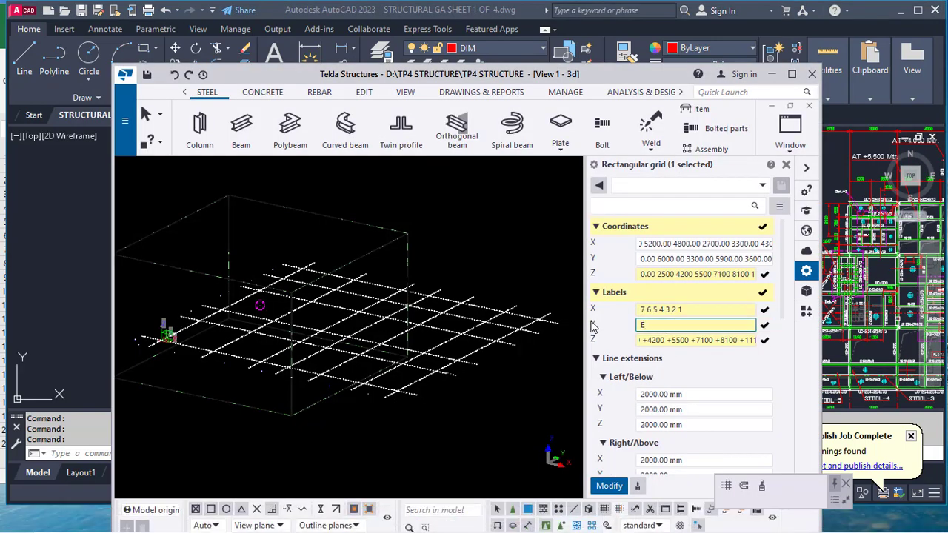
{"action": "type", "text": " D"}
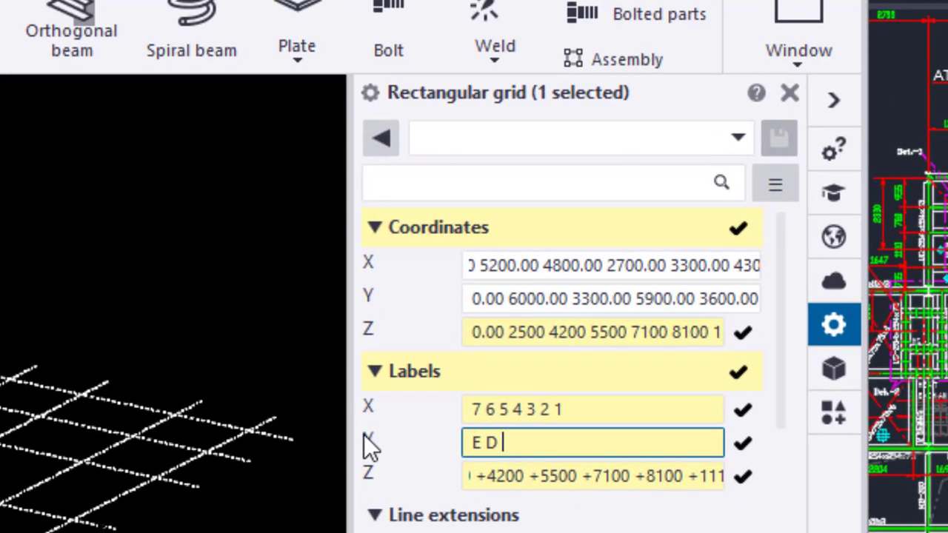
{"action": "type", "text": " C B A A"}
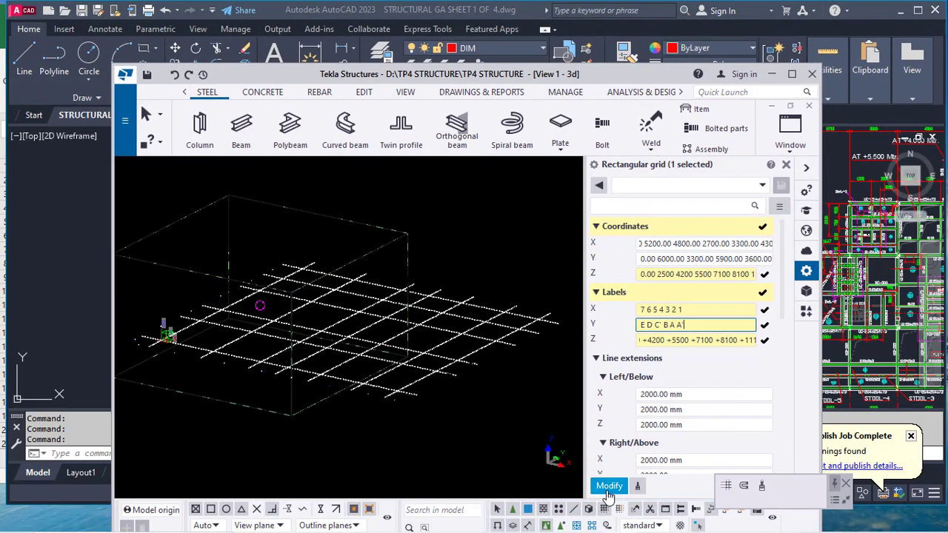
{"action": "left_click", "coordinate": [609, 487]}
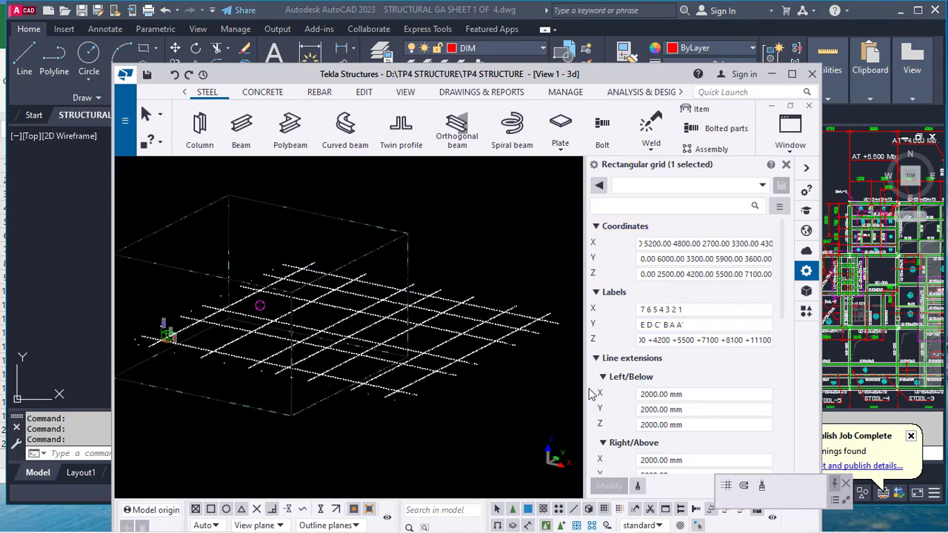
Set the grid line extensions to 200 for X, Y and Z on both the Left/Below and Right/Above sides
{"action": "scroll", "coordinate": [688, 395], "scroll_direction": "down", "scroll_amount": 2}
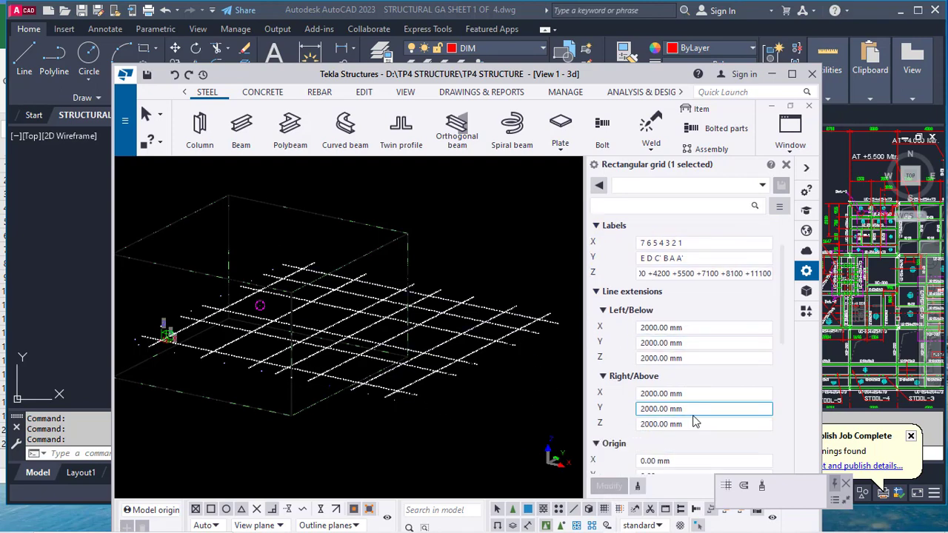
{"action": "left_click", "coordinate": [697, 328]}
{"action": "type", "text": "200"}
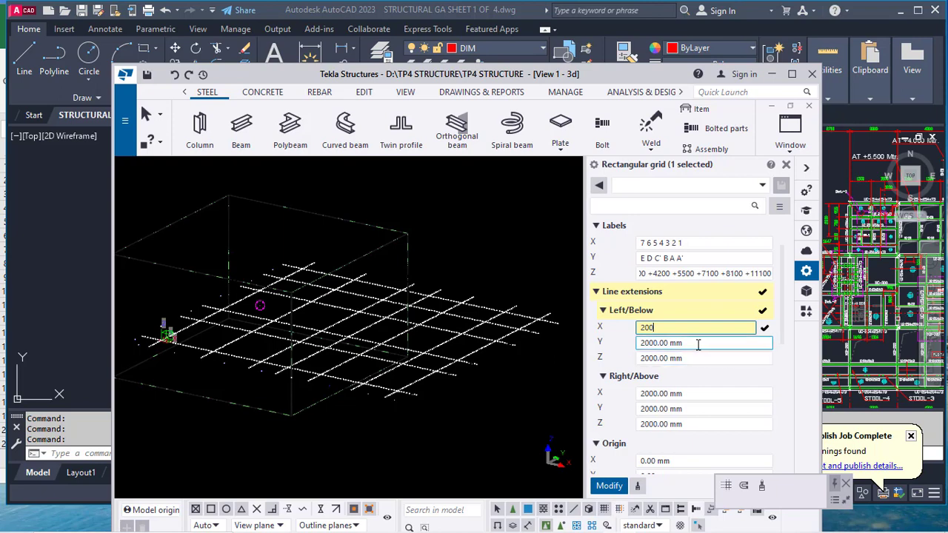
{"action": "key", "text": "Tab"}
{"action": "type", "text": "200"}
{"action": "key", "text": "Tab"}
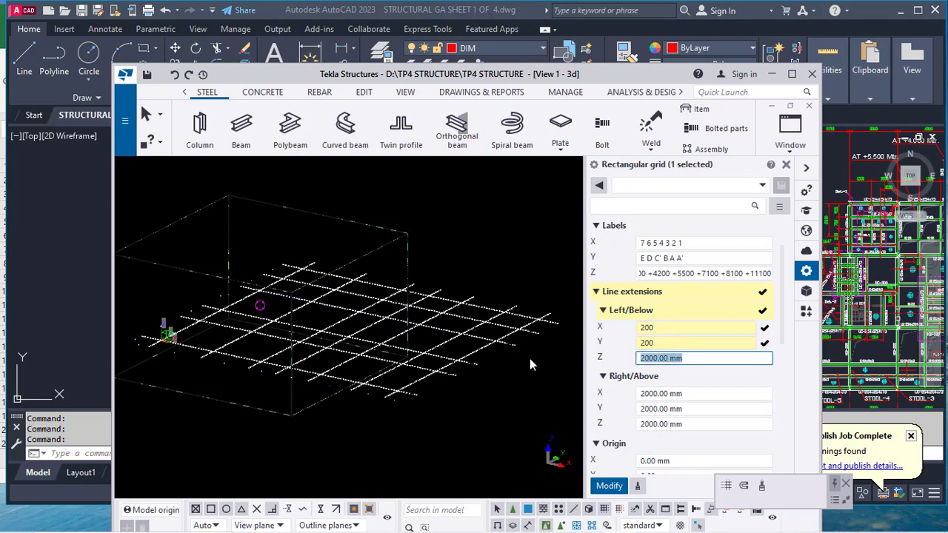
{"action": "type", "text": "200"}
{"action": "left_click", "coordinate": [706, 393]}
{"action": "type", "text": "200"}
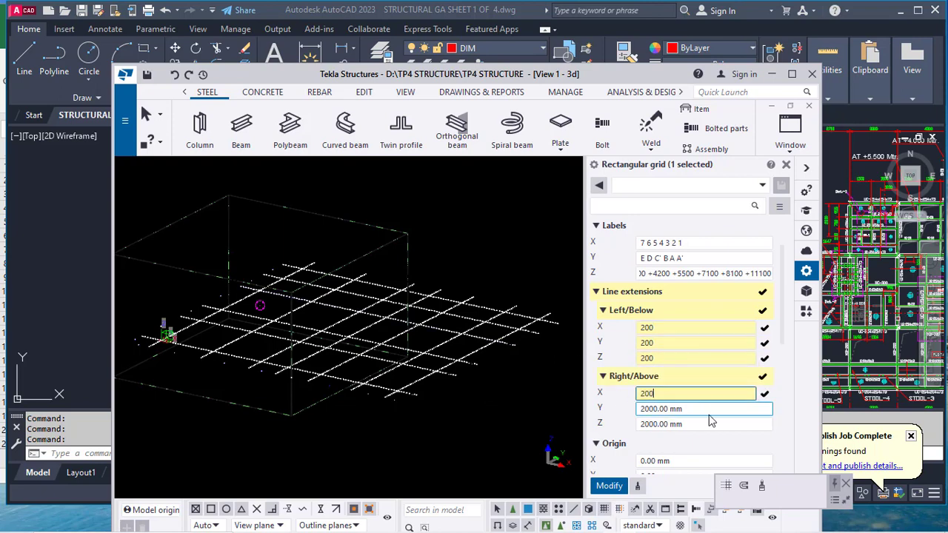
{"action": "key", "text": "Tab"}
{"action": "type", "text": "200"}
{"action": "key", "text": "Tab"}
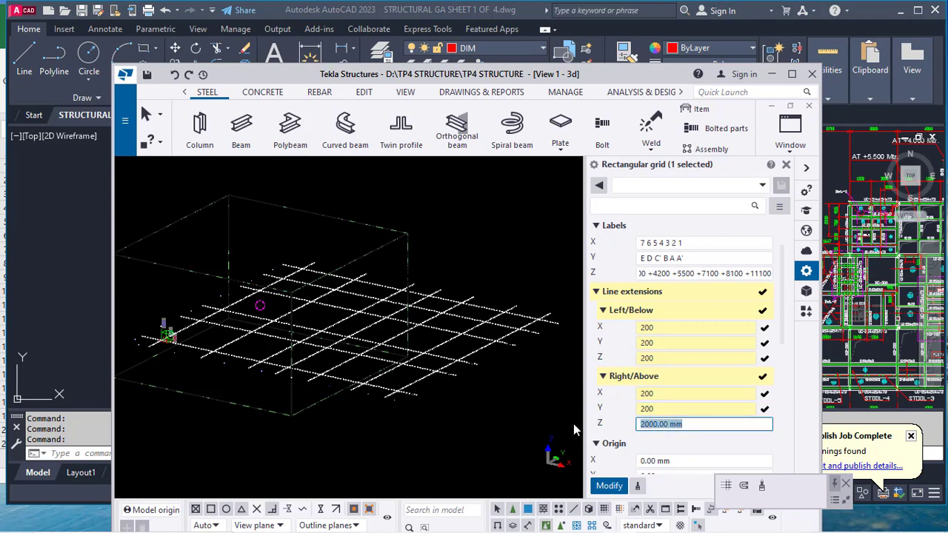
{"action": "type", "text": "200"}
Change the grid color and label font color to yellow and apply the modified properties
{"action": "scroll", "coordinate": [686, 422], "scroll_direction": "down", "scroll_amount": 1}
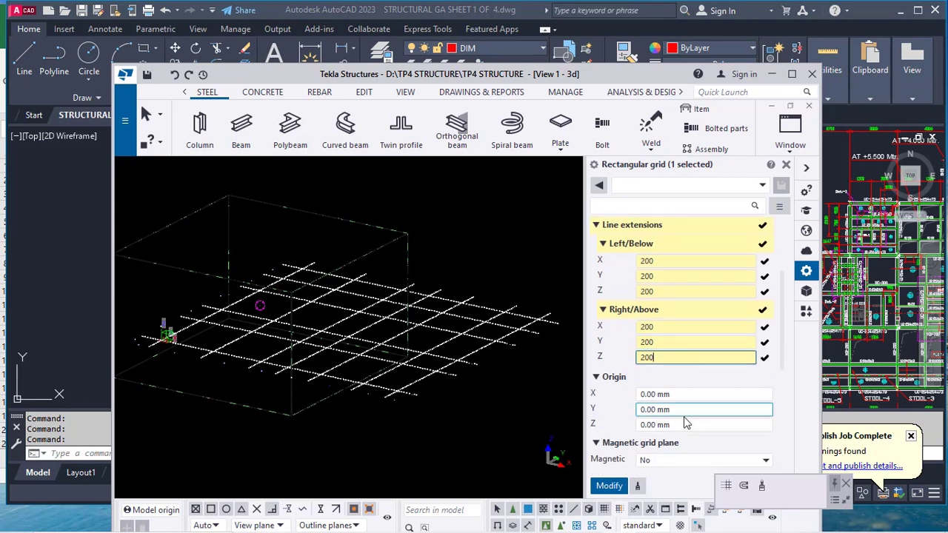
{"action": "scroll", "coordinate": [686, 422], "scroll_direction": "down", "scroll_amount": 3}
{"action": "left_click", "coordinate": [763, 400]}
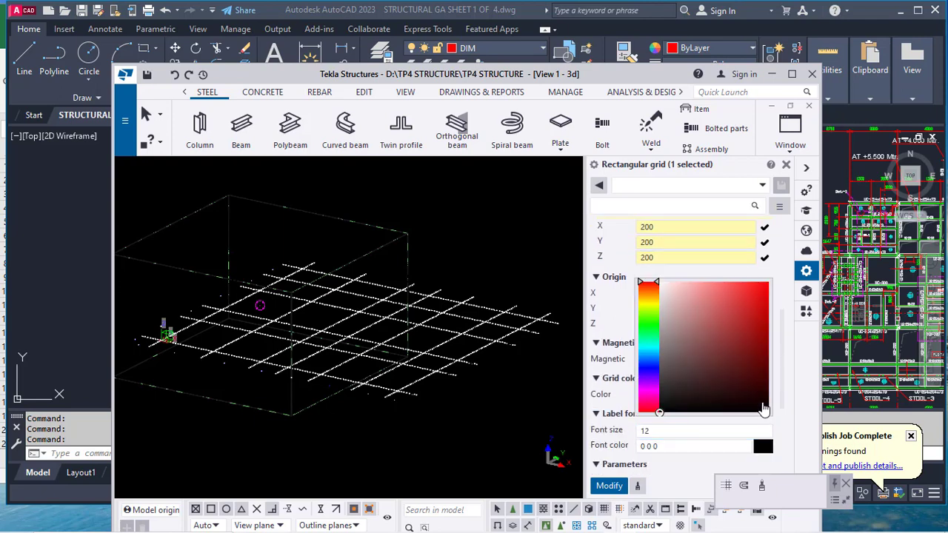
{"action": "left_click", "coordinate": [647, 307]}
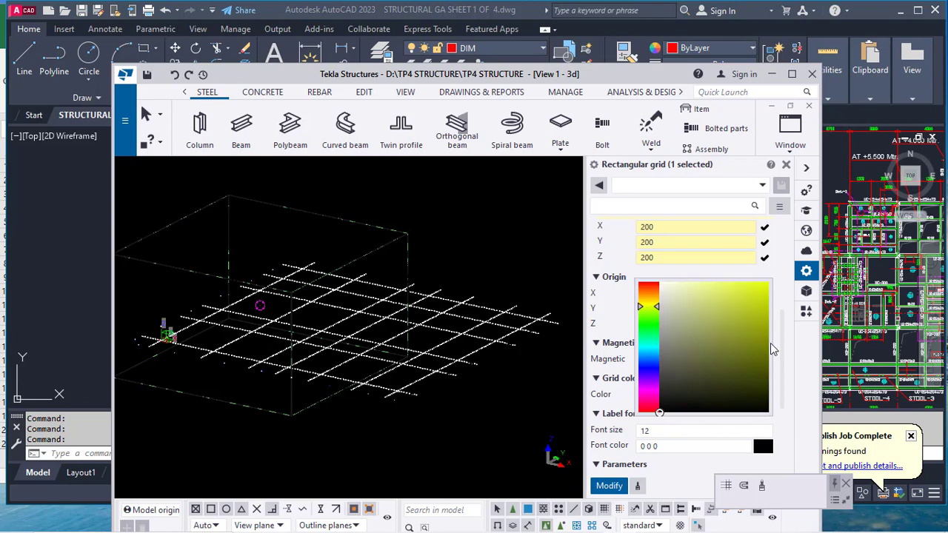
{"action": "left_click", "coordinate": [764, 447]}
{"action": "left_click", "coordinate": [649, 354]}
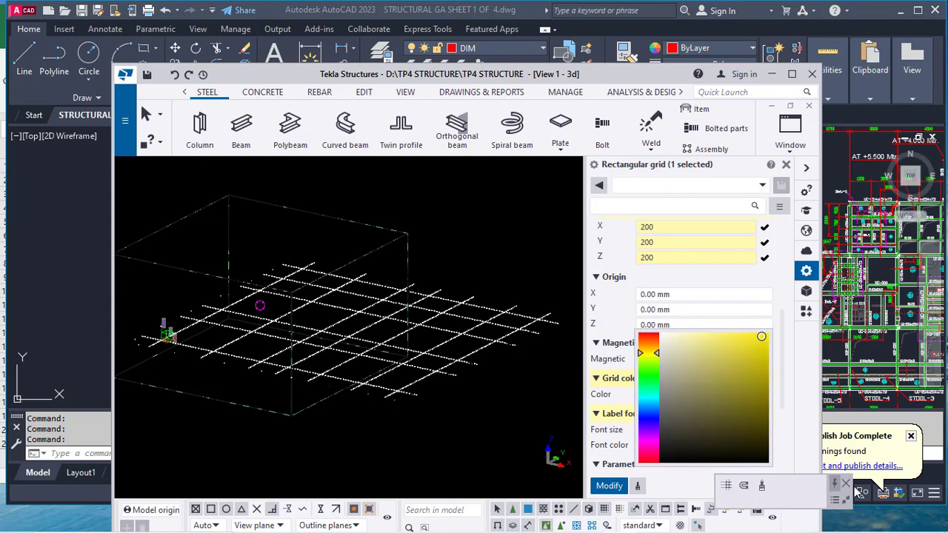
{"action": "left_click", "coordinate": [857, 489]}
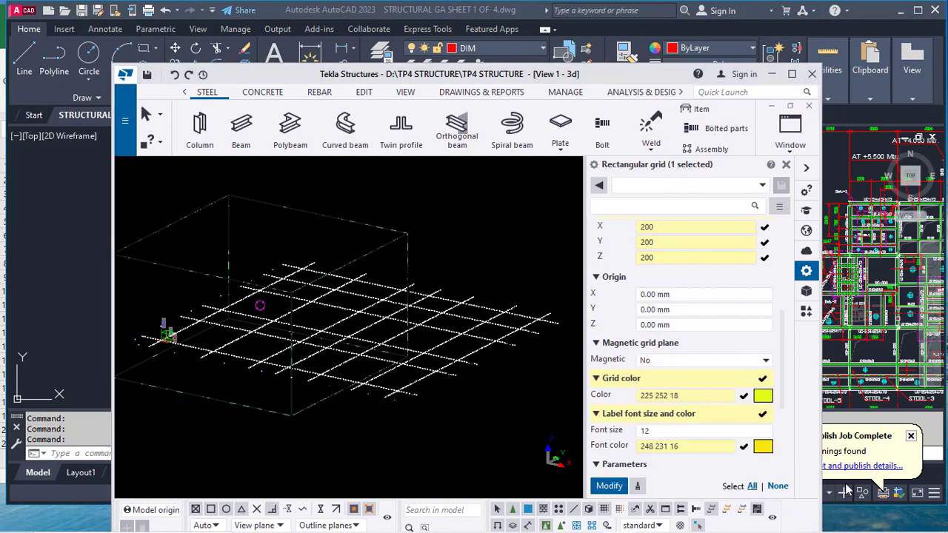
{"action": "left_click", "coordinate": [794, 74]}
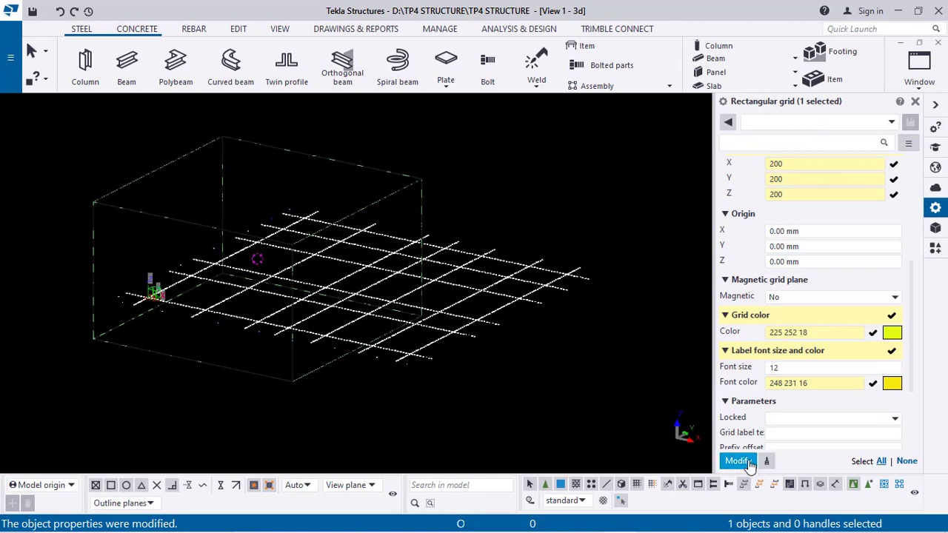
{"action": "left_click", "coordinate": [741, 461]}
Fit the 3D view's work area to the entire model
{"action": "middle_click_drag", "start_coordinate": [366, 314], "coordinate": [379, 322]}
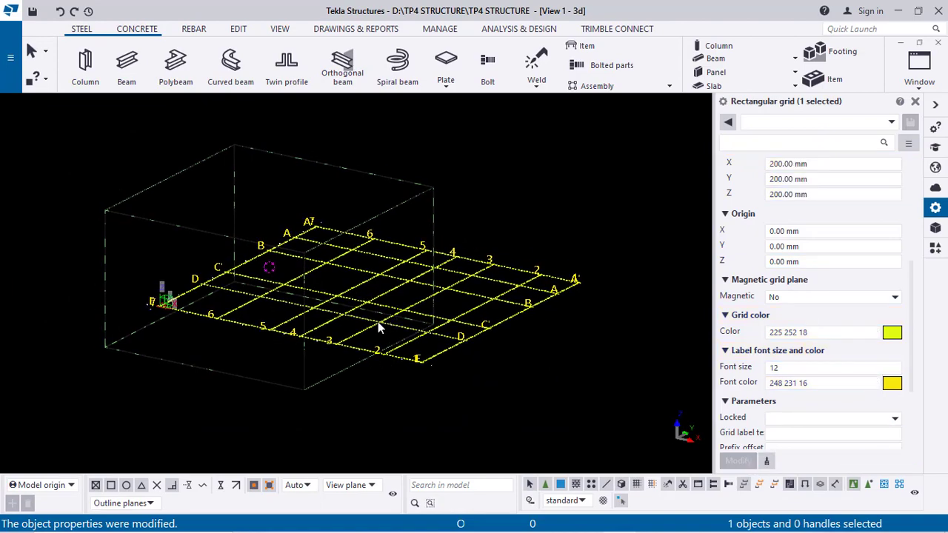
{"action": "middle_click_drag", "start_coordinate": [270, 321], "coordinate": [516, 309], "text": "ctrl"}
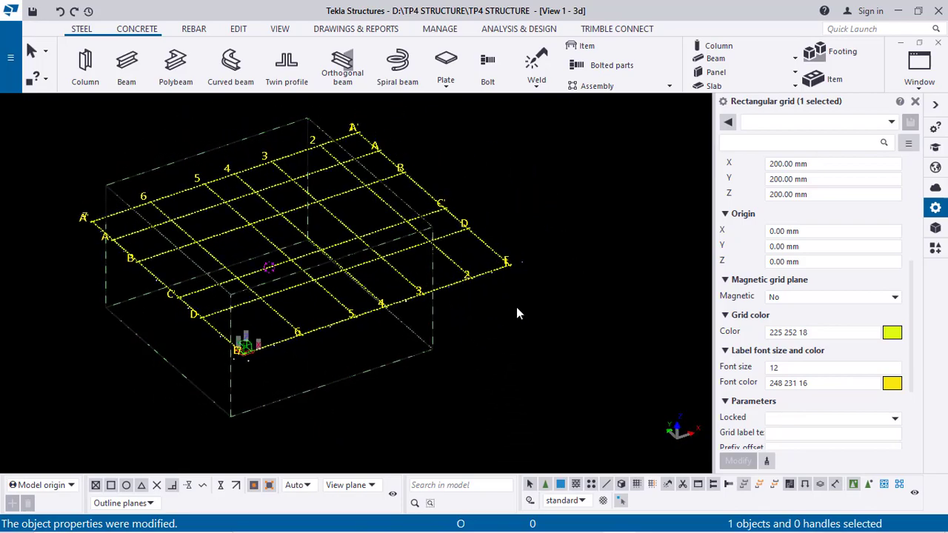
{"action": "left_click", "coordinate": [511, 202]}
{"action": "right_click", "coordinate": [498, 186]}
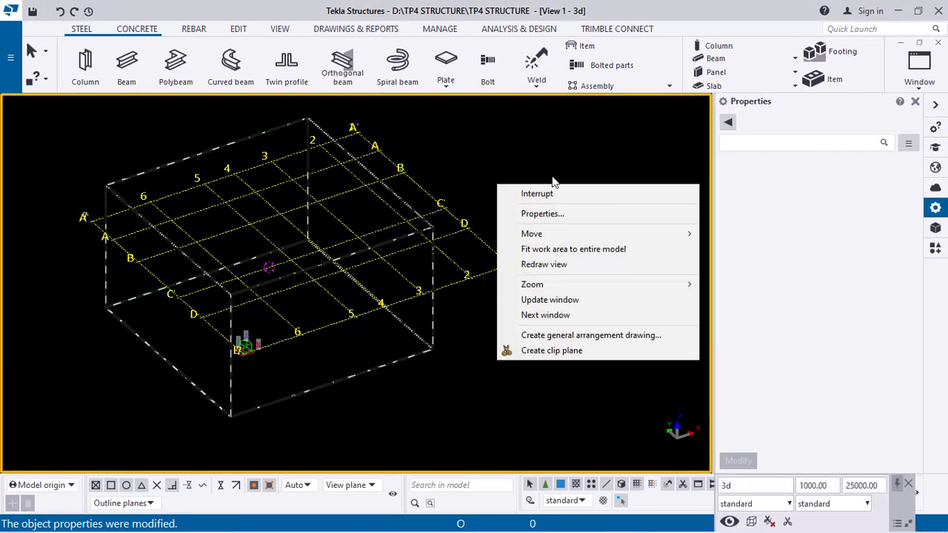
{"action": "left_click", "coordinate": [568, 250]}
Inspect the relabelled grid lines and extensions in the 3D view from several angles
{"action": "scroll", "coordinate": [477, 195], "scroll_direction": "down", "scroll_amount": 3}
{"action": "middle_click_drag", "start_coordinate": [477, 194], "coordinate": [210, 347]}
{"action": "scroll", "coordinate": [289, 415], "scroll_direction": "up", "scroll_amount": 4}
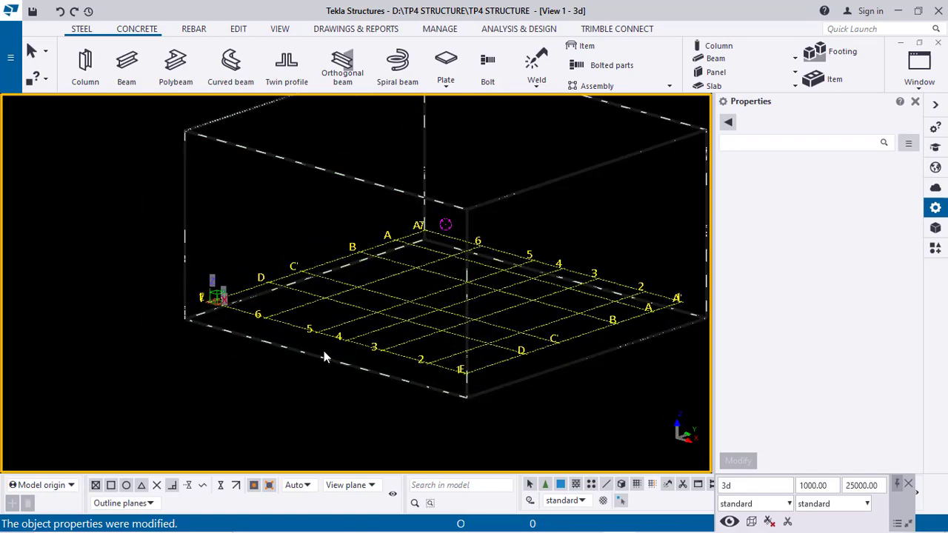
{"action": "middle_click_drag", "start_coordinate": [324, 354], "coordinate": [361, 373], "text": "ctrl"}
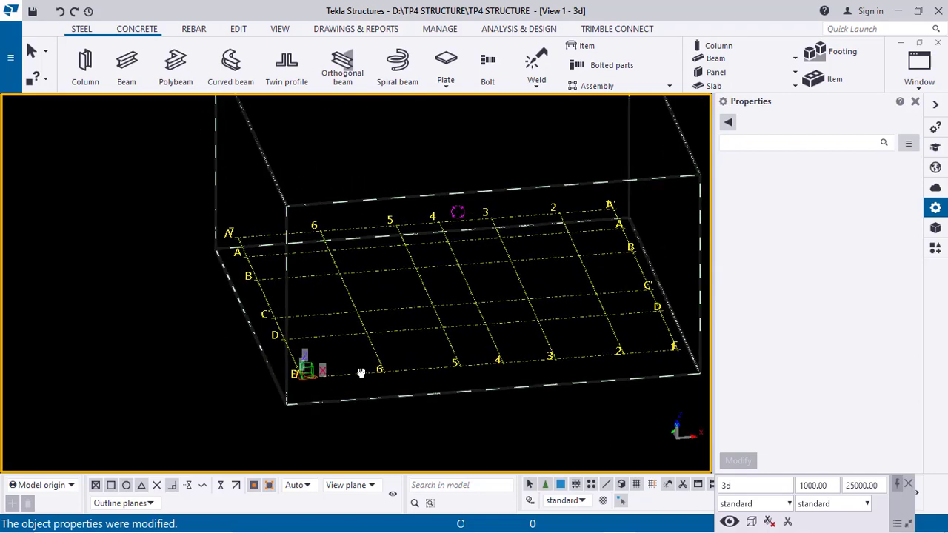
{"action": "scroll", "coordinate": [231, 230], "scroll_direction": "up", "scroll_amount": 8}
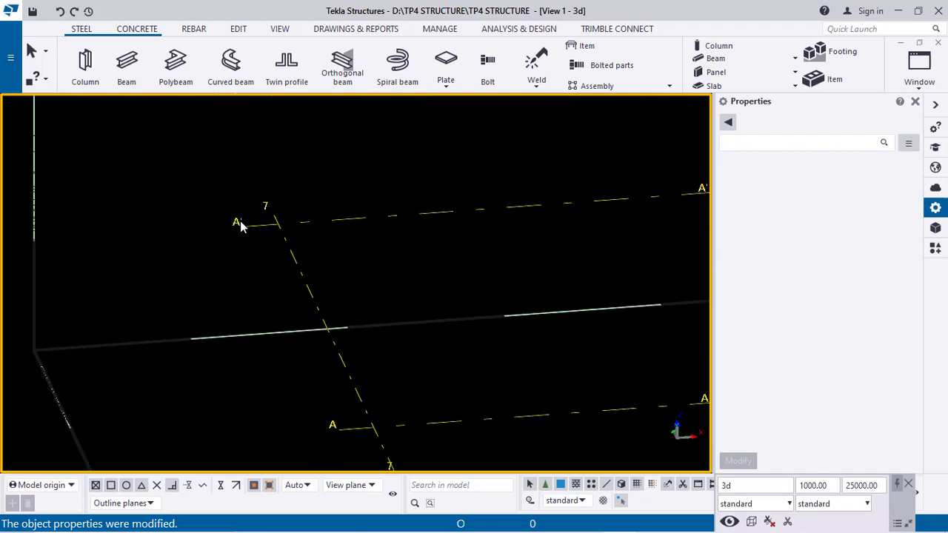
{"action": "scroll", "coordinate": [239, 226], "scroll_direction": "down", "scroll_amount": 3}
{"action": "scroll", "coordinate": [259, 224], "scroll_direction": "down", "scroll_amount": 5}
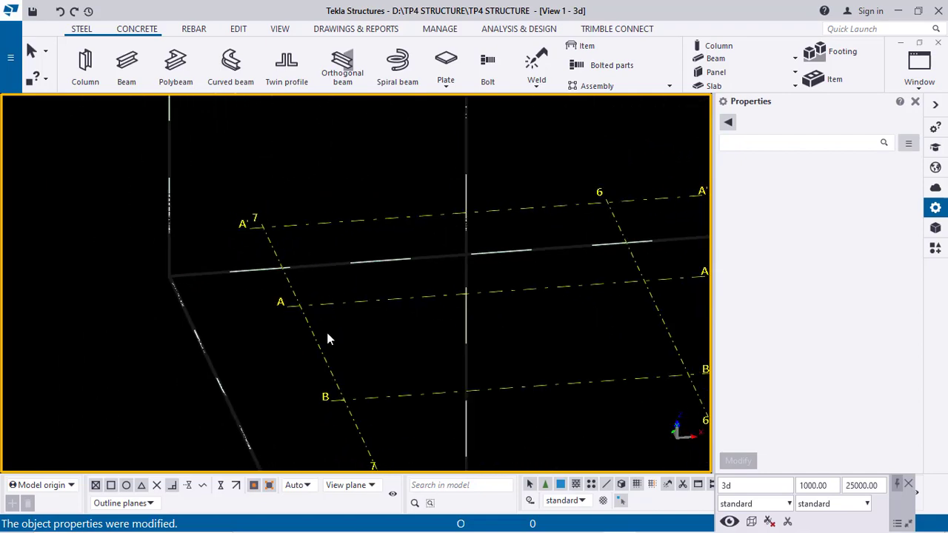
{"action": "middle_click_drag", "start_coordinate": [343, 367], "coordinate": [298, 230]}
{"action": "scroll", "coordinate": [291, 258], "scroll_direction": "down", "scroll_amount": 1}
{"action": "middle_click_drag", "start_coordinate": [320, 319], "coordinate": [289, 226]}
{"action": "scroll", "coordinate": [290, 225], "scroll_direction": "down", "scroll_amount": 1}
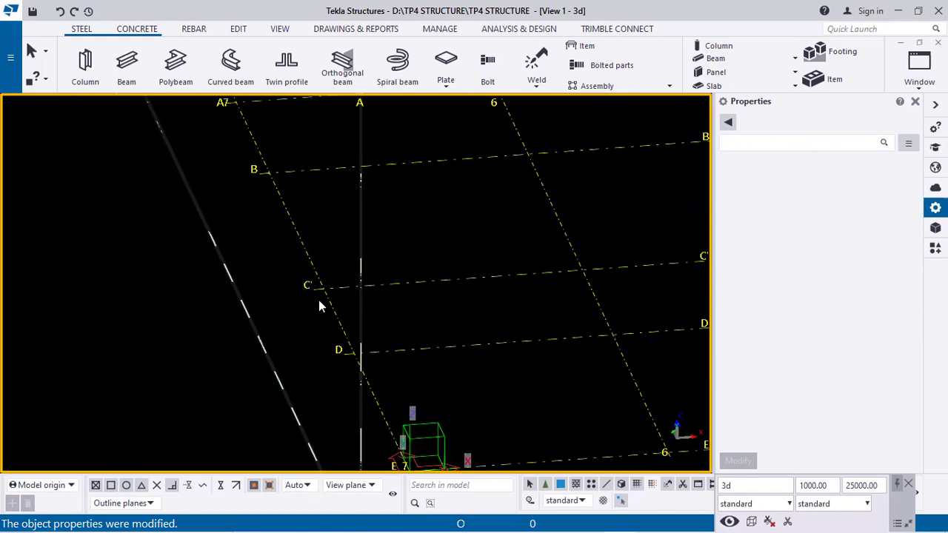
{"action": "scroll", "coordinate": [318, 303], "scroll_direction": "down", "scroll_amount": 6}
{"action": "middle_click_drag", "start_coordinate": [468, 314], "coordinate": [294, 330]}
{"action": "middle_click_drag", "start_coordinate": [470, 349], "coordinate": [405, 282]}
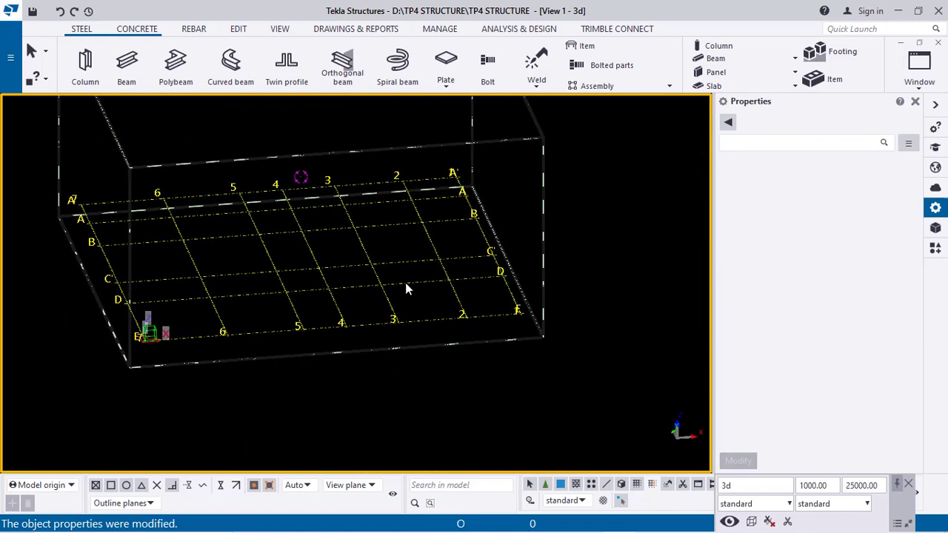
Create views along all grid lines for the selected grid using the standard settings
{"action": "left_click", "coordinate": [409, 279]}
{"action": "right_click", "coordinate": [408, 280]}
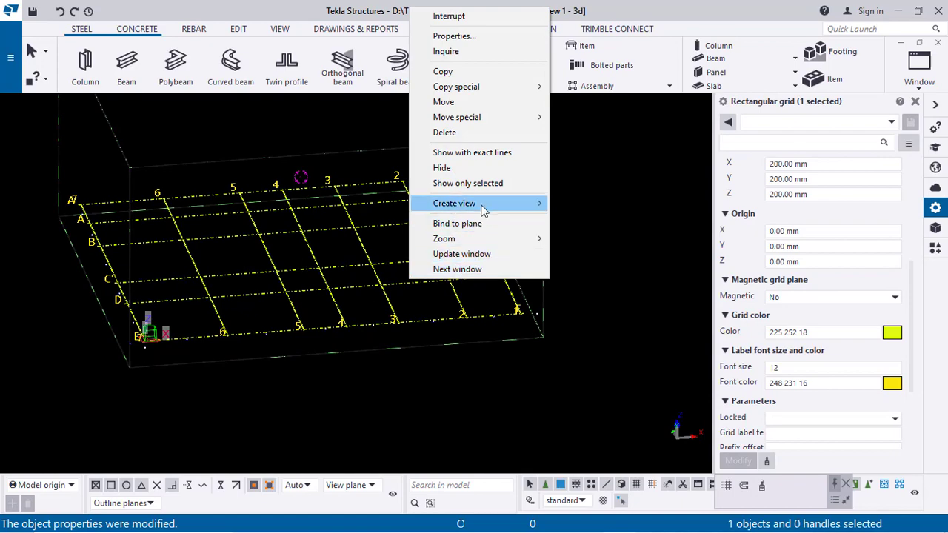
{"action": "mouse_move", "coordinate": [483, 205]}
{"action": "left_click", "coordinate": [588, 219]}
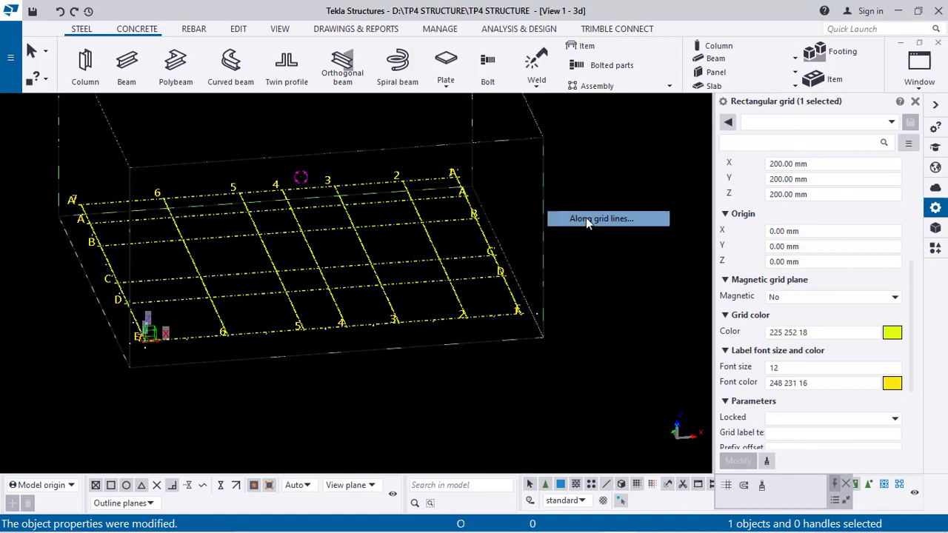
{"action": "left_click", "coordinate": [157, 396]}
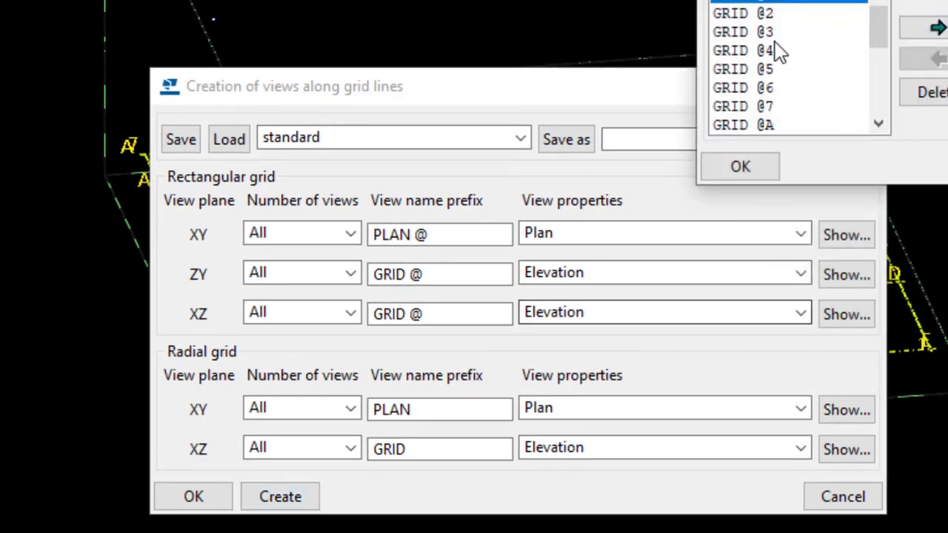
{"action": "left_click", "coordinate": [194, 499]}
{"action": "mouse_move", "coordinate": [876, 42]}
{"action": "left_mouse_down"}
{"action": "mouse_move", "coordinate": [872, 128]}
{"action": "mouse_move", "coordinate": [878, 55]}
{"action": "left_mouse_up"}
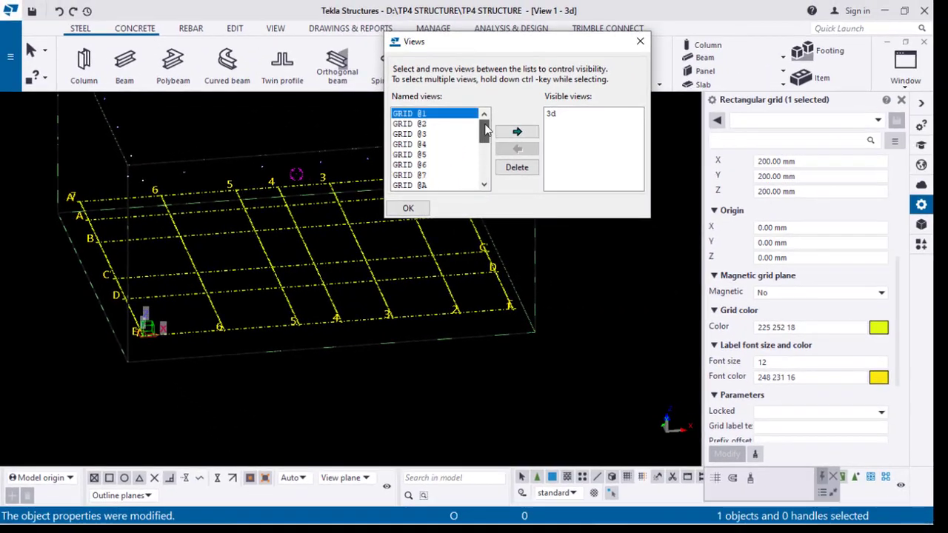
Open the PLAN @+0.00 view from the named views list and close the Views dialog
{"action": "scroll", "coordinate": [426, 126], "scroll_direction": "down", "scroll_amount": 3}
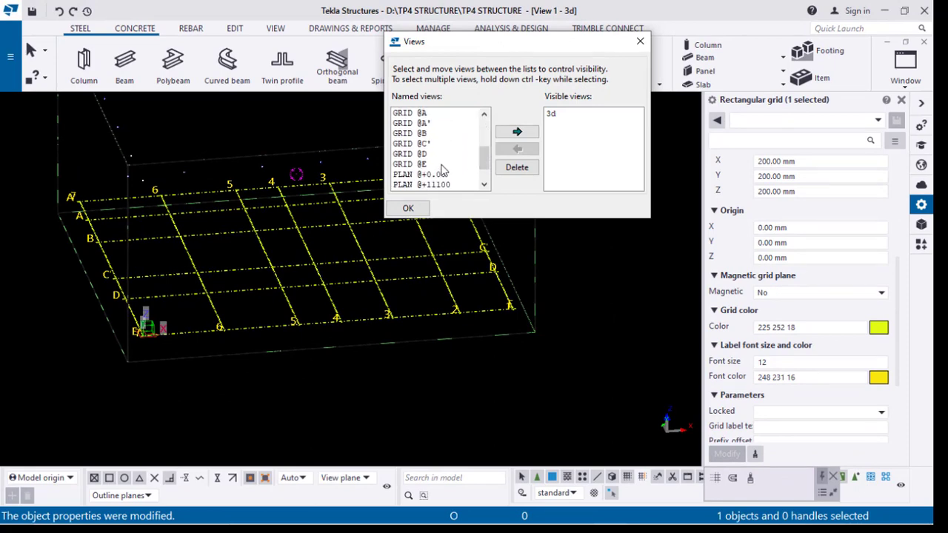
{"action": "left_click", "coordinate": [529, 132]}
{"action": "left_click_drag", "start_coordinate": [490, 43], "coordinate": [489, 169]}
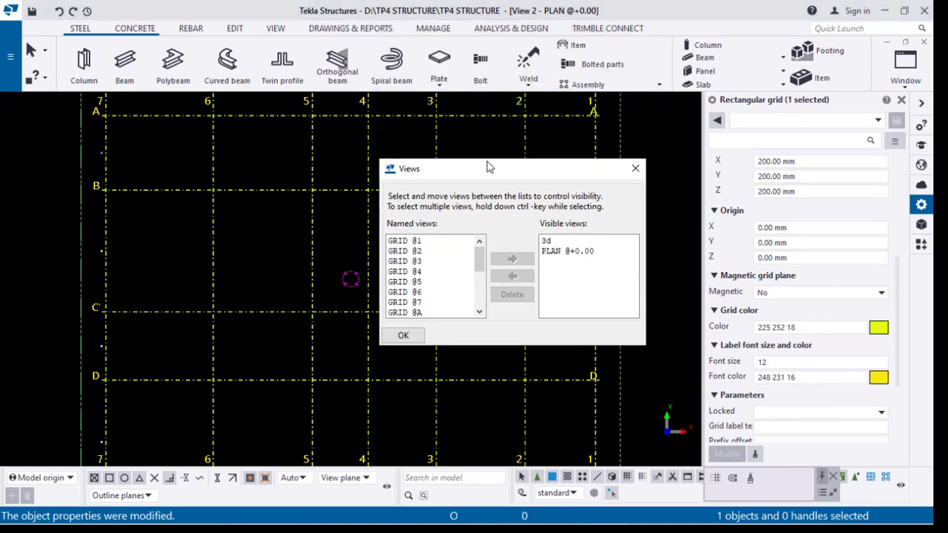
{"action": "left_click", "coordinate": [636, 166]}
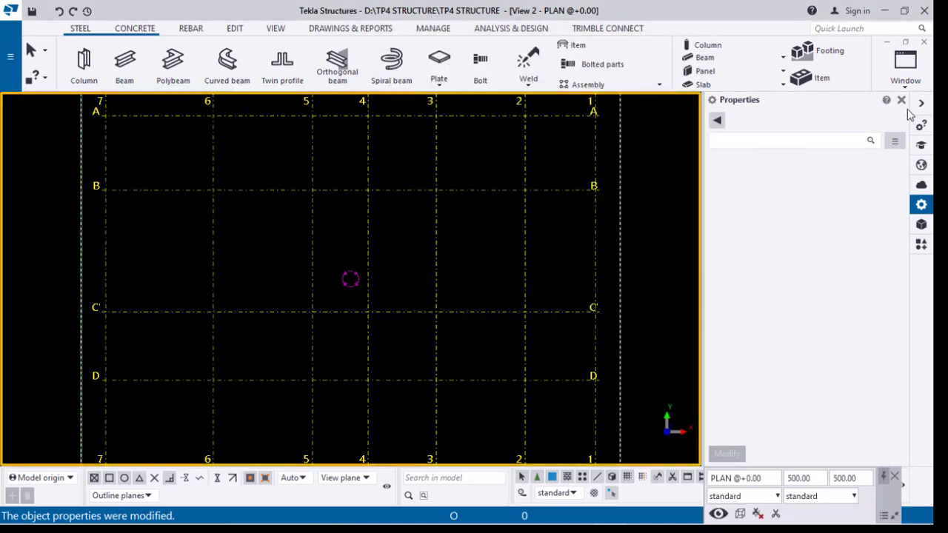
Set all left/below and right/above grid line extensions (X, Y, Z) to 2000 mm and apply the modification
{"action": "left_click", "coordinate": [901, 100]}
{"action": "scroll", "coordinate": [614, 201], "scroll_direction": "down", "scroll_amount": 3}
{"action": "middle_click_drag", "start_coordinate": [621, 237], "coordinate": [526, 239]}
{"action": "scroll", "coordinate": [422, 361], "scroll_direction": "up", "scroll_amount": 10}
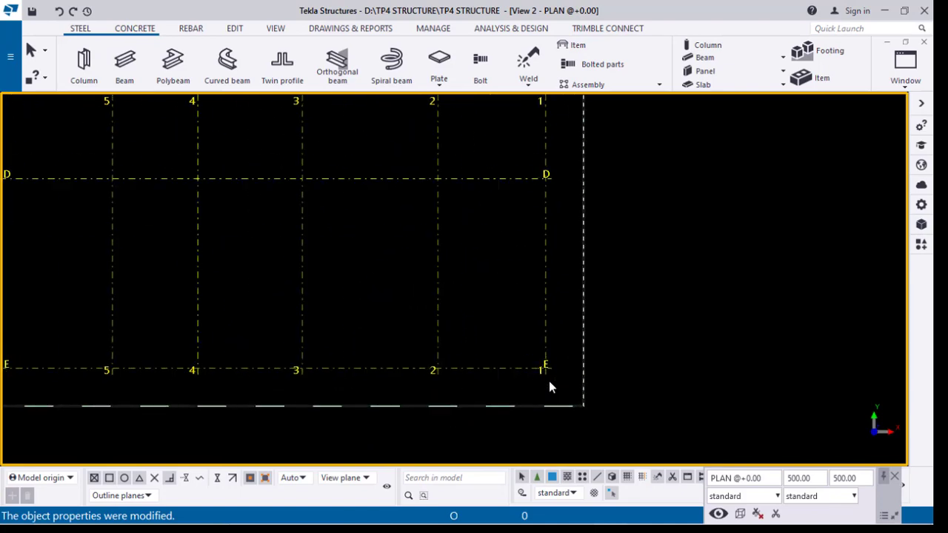
{"action": "scroll", "coordinate": [559, 358], "scroll_direction": "up", "scroll_amount": 1}
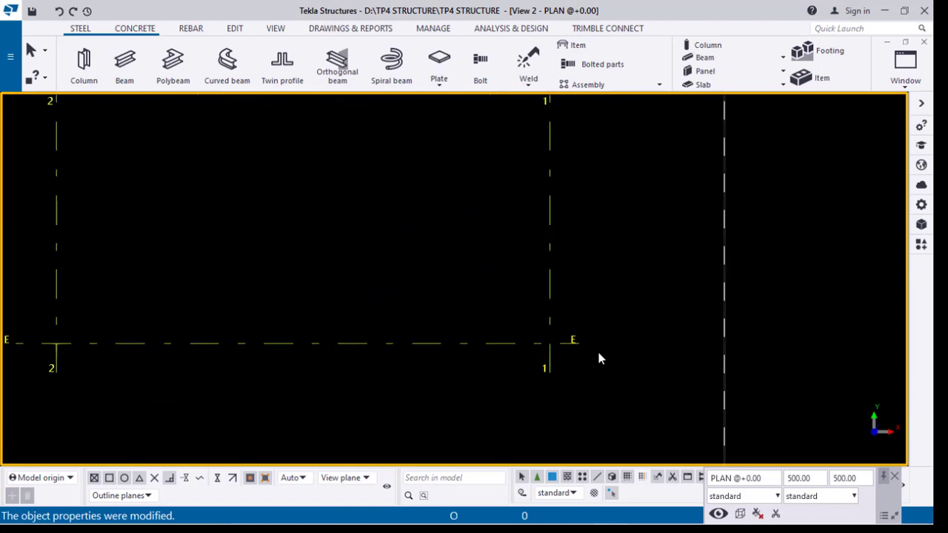
{"action": "double_click", "coordinate": [550, 300]}
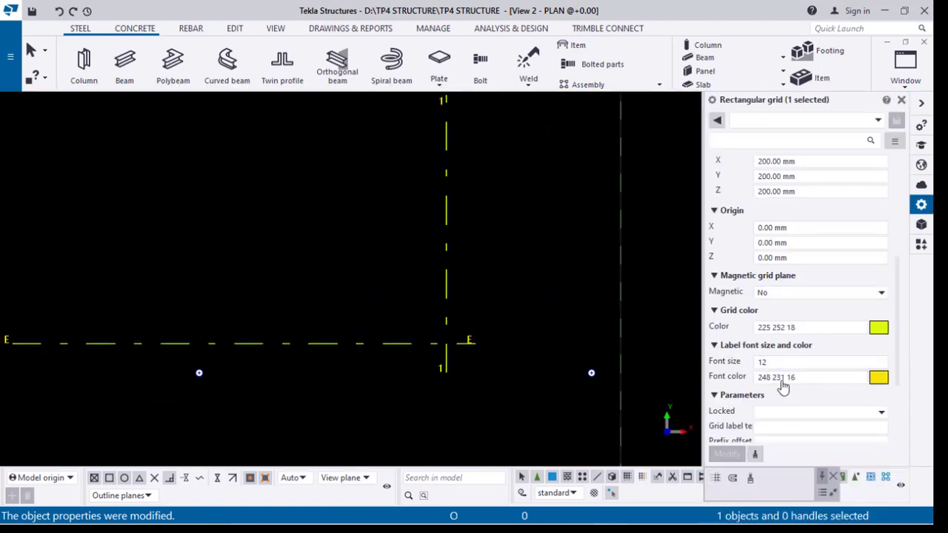
{"action": "scroll", "coordinate": [801, 226], "scroll_direction": "up", "scroll_amount": 1}
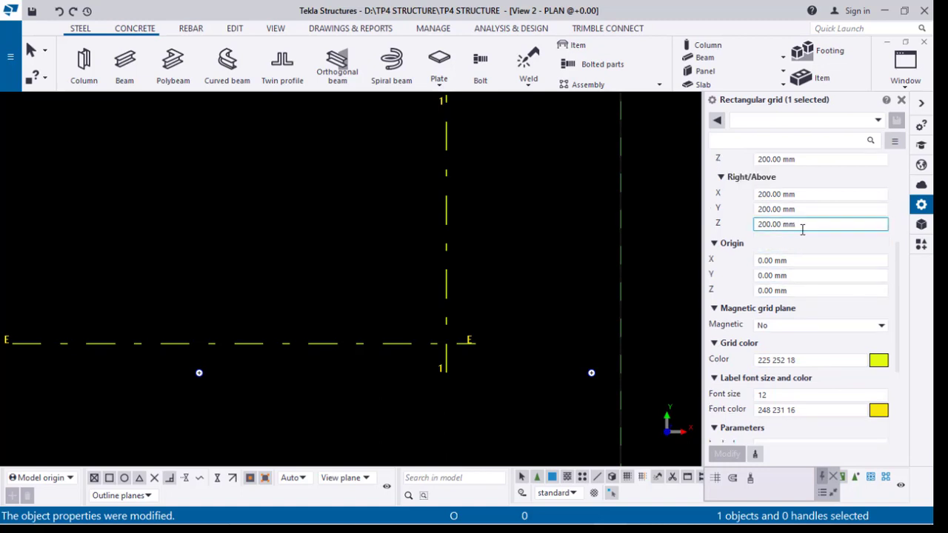
{"action": "scroll", "coordinate": [802, 229], "scroll_direction": "up", "scroll_amount": 3}
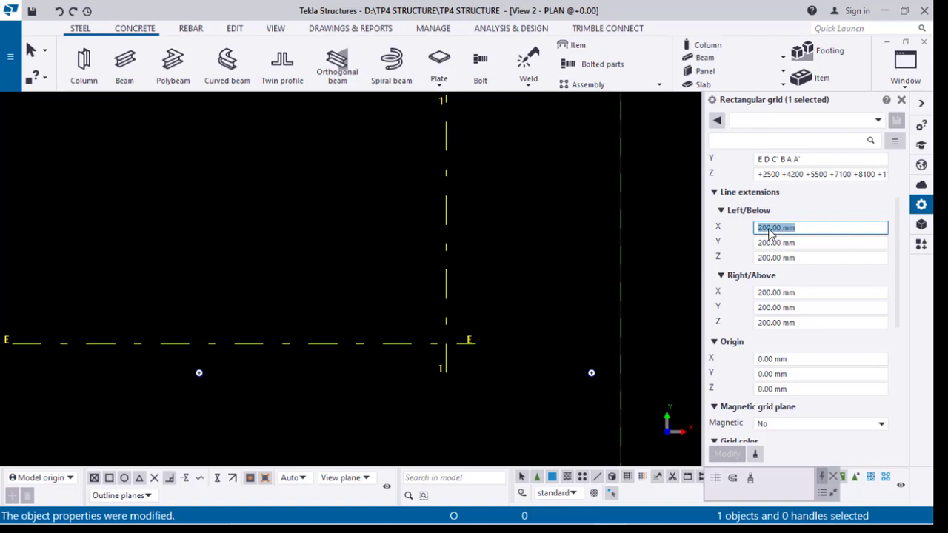
{"action": "type", "text": "0"}
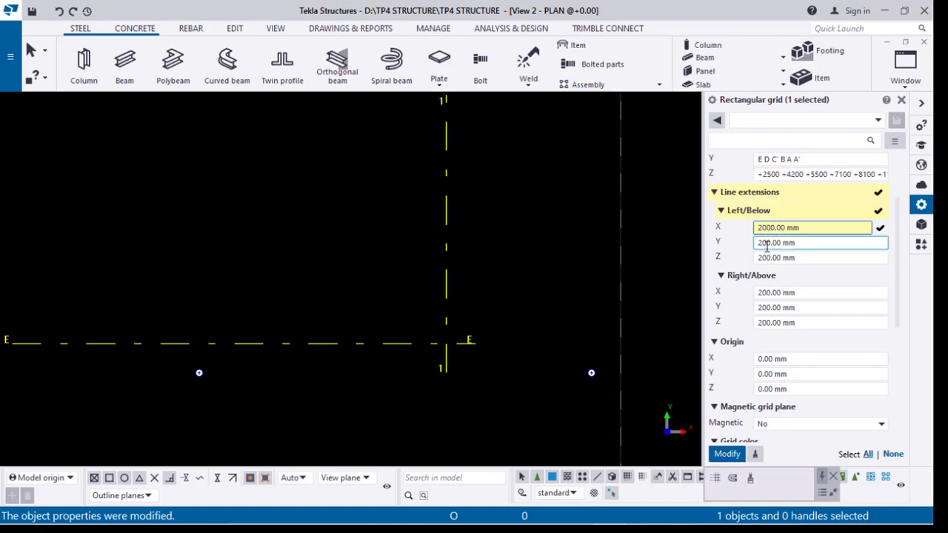
{"action": "type", "text": "0"}
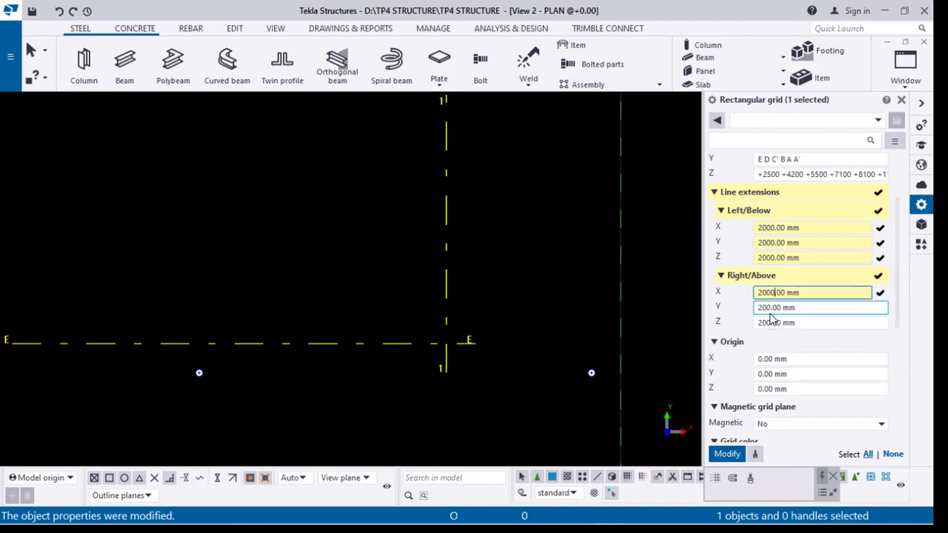
{"action": "type", "text": "0"}
{"action": "left_click", "coordinate": [773, 358]}
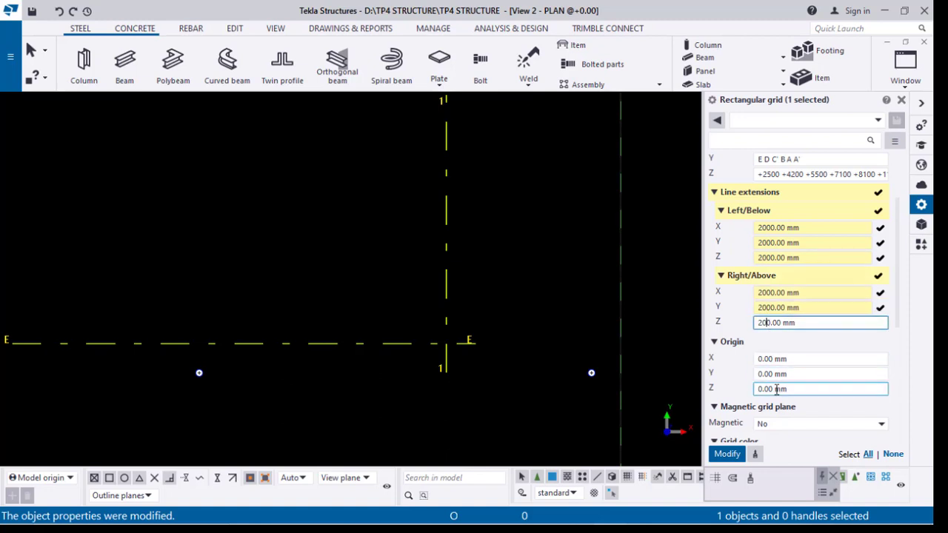
{"action": "type", "text": "0"}
{"action": "left_click", "coordinate": [730, 455]}
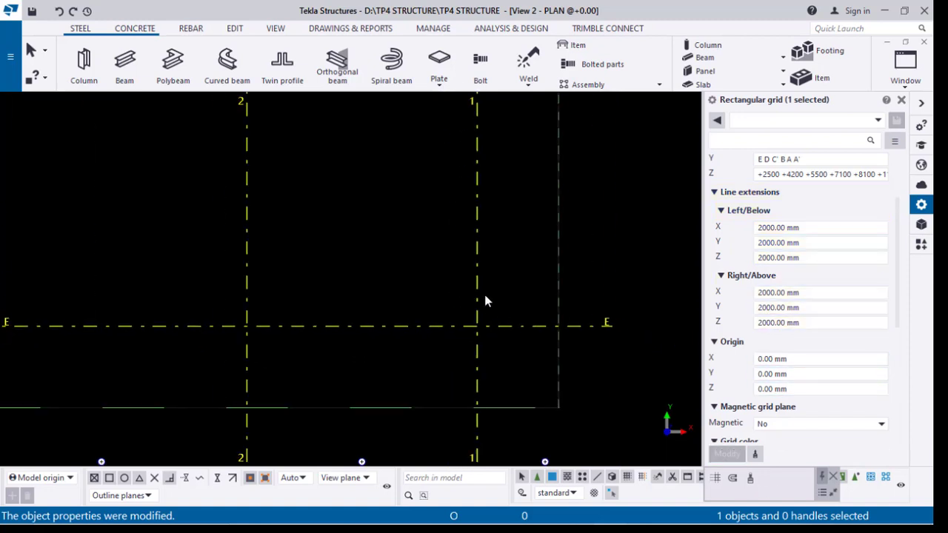
Fit the plan view's work area to the entire model
{"action": "left_click", "coordinate": [544, 371]}
{"action": "middle_click_drag", "start_coordinate": [344, 363], "coordinate": [434, 436]}
{"action": "scroll", "coordinate": [388, 311], "scroll_direction": "down", "scroll_amount": 8}
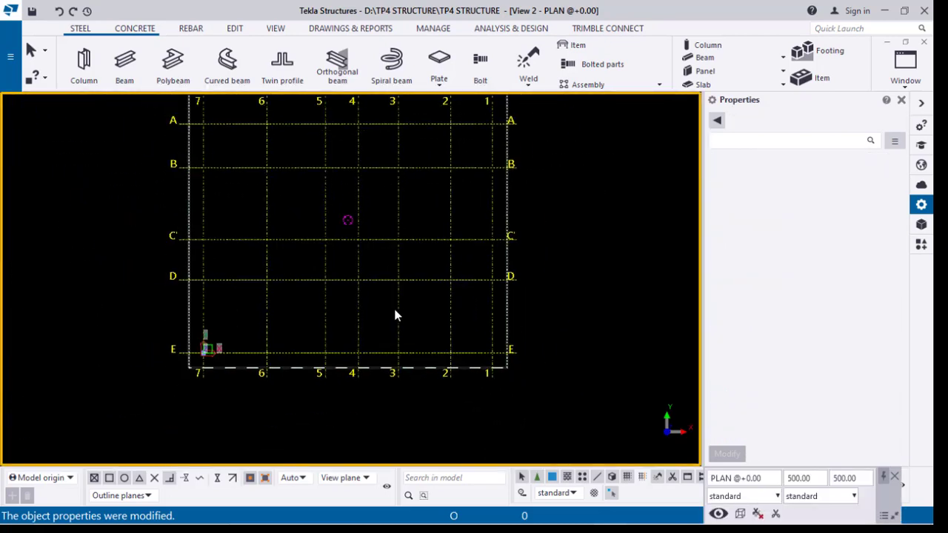
{"action": "right_click", "coordinate": [529, 232]}
{"action": "left_click", "coordinate": [600, 295]}
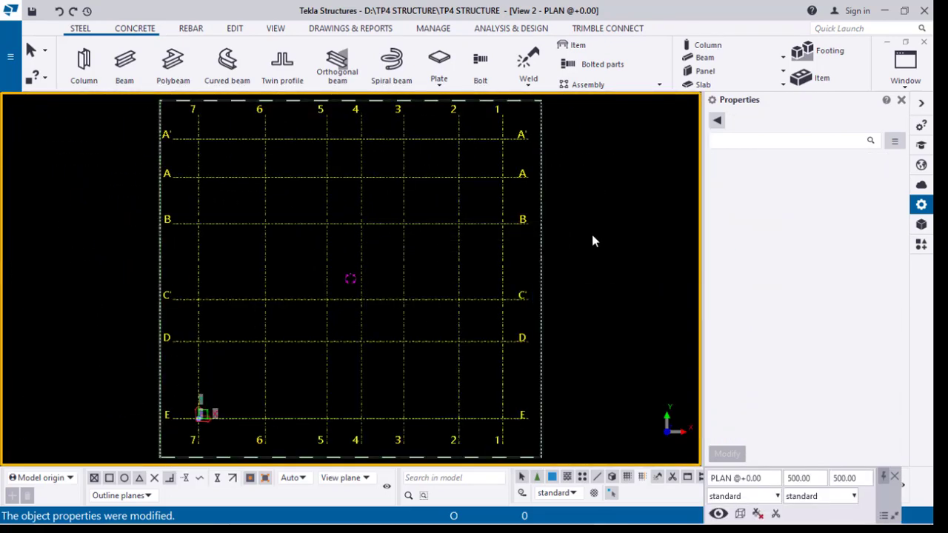
Measure the horizontal distance between grid lines 1 and 2 along grid E
{"action": "left_click", "coordinate": [234, 29]}
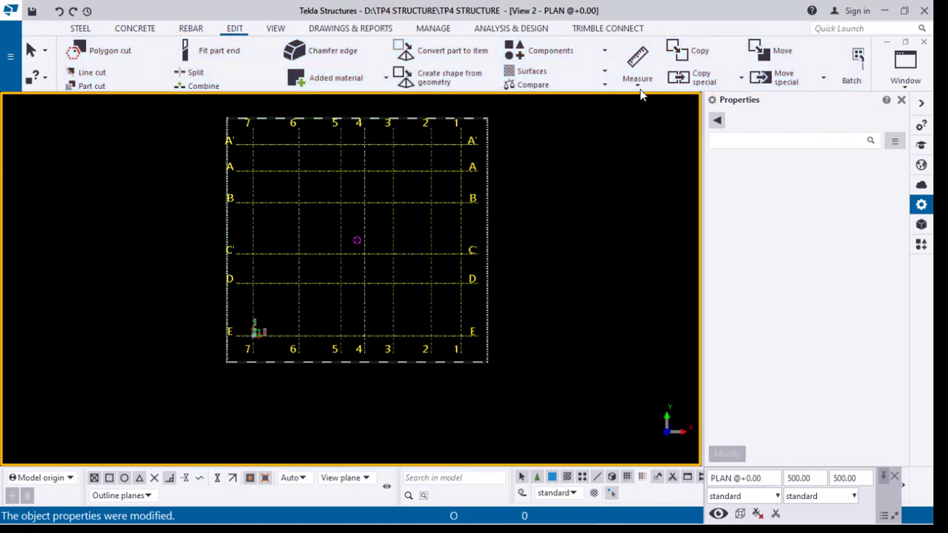
{"action": "left_click", "coordinate": [640, 89]}
{"action": "left_click", "coordinate": [641, 132]}
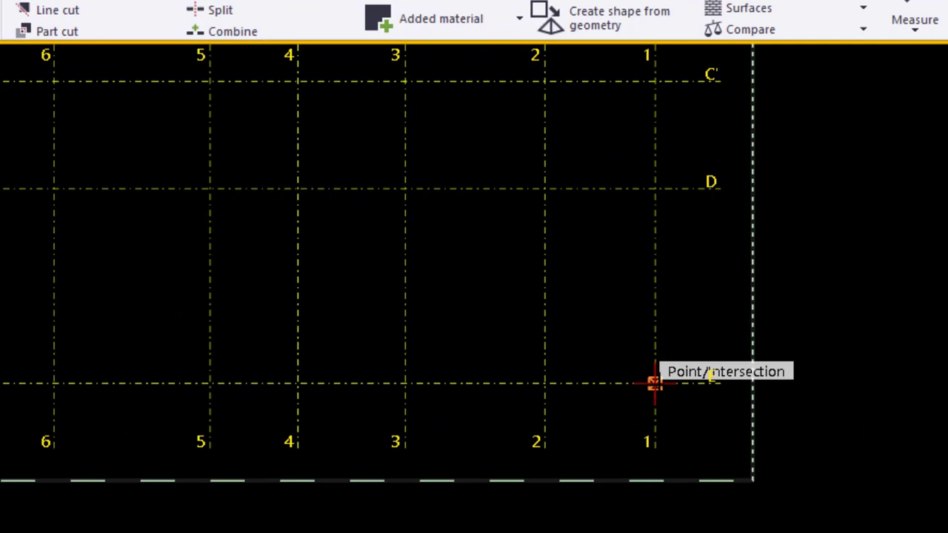
{"action": "left_click", "coordinate": [499, 338]}
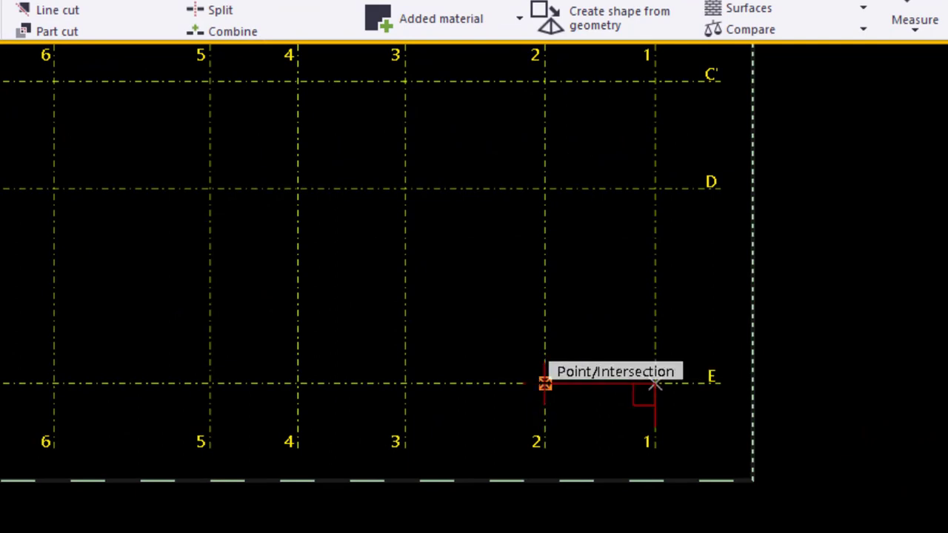
{"action": "left_click", "coordinate": [544, 383]}
{"action": "left_click", "coordinate": [544, 492]}
{"action": "scroll", "coordinate": [637, 493], "scroll_direction": "up", "scroll_amount": 6}
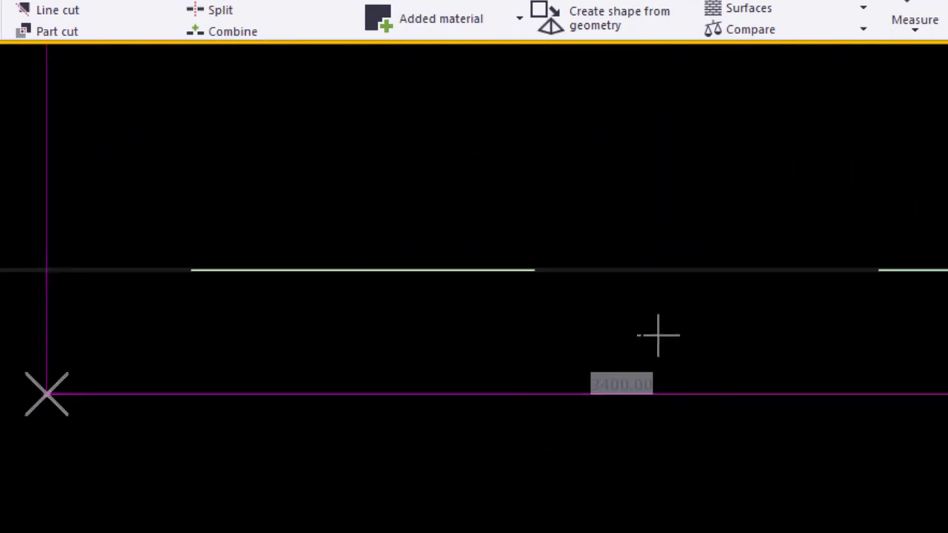
{"action": "scroll", "coordinate": [744, 393], "scroll_direction": "down", "scroll_amount": 4}
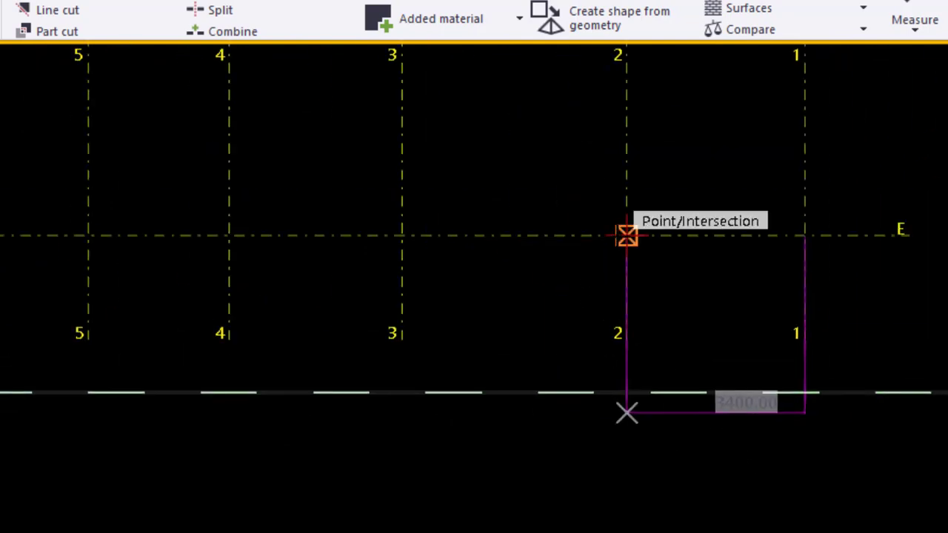
Measure the horizontal distances between grid lines 2 and 3, and 3 and 4, along grid E
{"action": "left_click", "coordinate": [626, 235]}
{"action": "left_click", "coordinate": [401, 236]}
{"action": "left_click", "coordinate": [402, 364]}
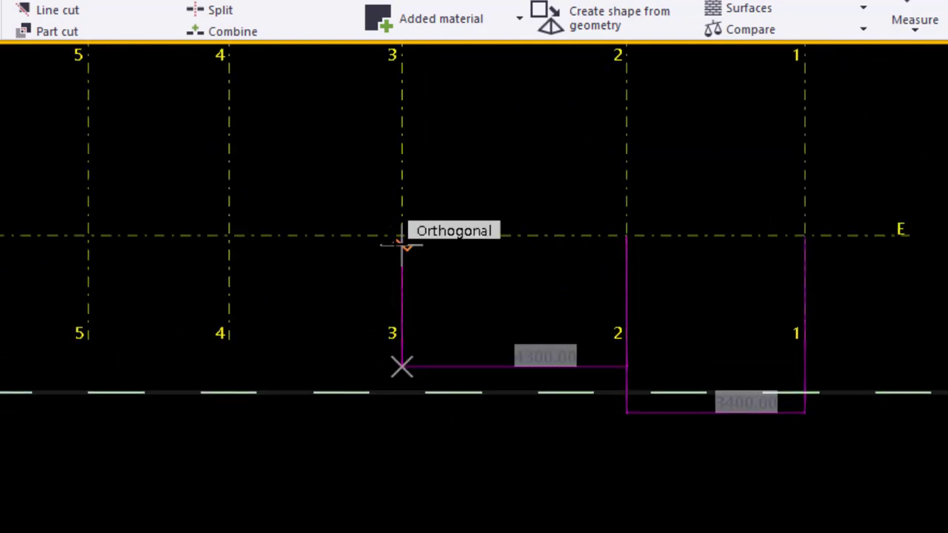
{"action": "left_click", "coordinate": [402, 236]}
{"action": "left_click", "coordinate": [229, 235]}
{"action": "left_click", "coordinate": [229, 312]}
{"action": "middle_click_drag", "start_coordinate": [157, 302], "coordinate": [555, 336]}
Measure the horizontal distances between grid lines 4 and 5, and 5 and 6, along grid E
{"action": "left_click", "coordinate": [625, 269]}
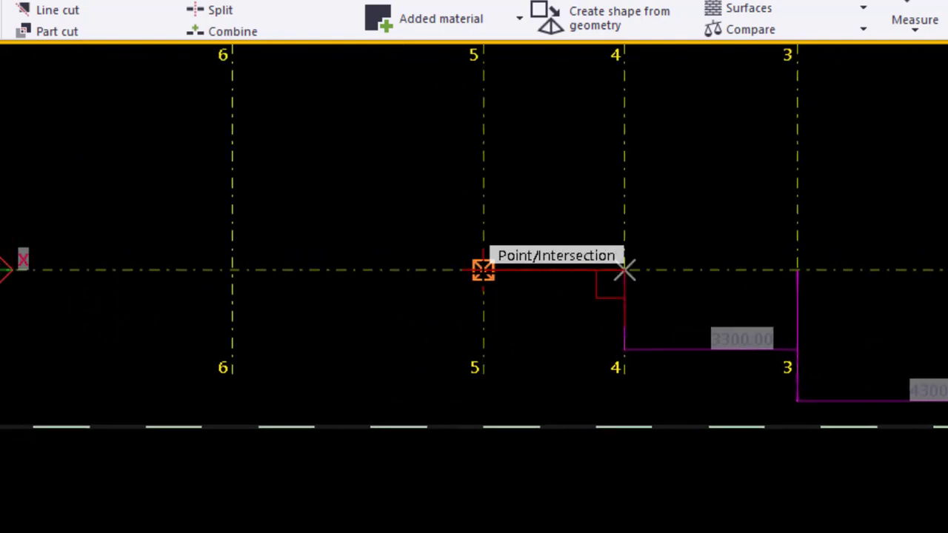
{"action": "left_click", "coordinate": [482, 269]}
{"action": "left_click", "coordinate": [460, 355]}
{"action": "middle_click_drag", "start_coordinate": [356, 458], "coordinate": [550, 468]}
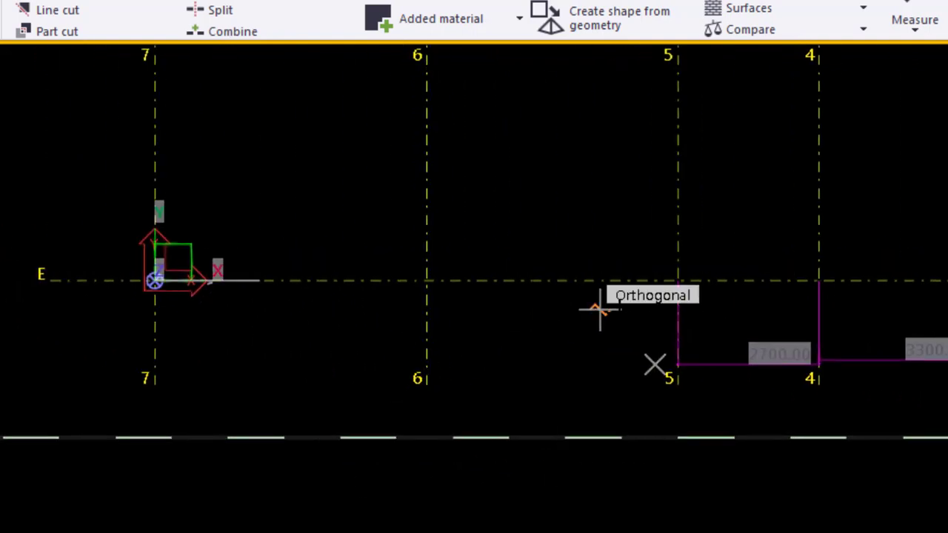
{"action": "left_click", "coordinate": [678, 280]}
{"action": "left_click", "coordinate": [427, 281]}
{"action": "left_click", "coordinate": [447, 387]}
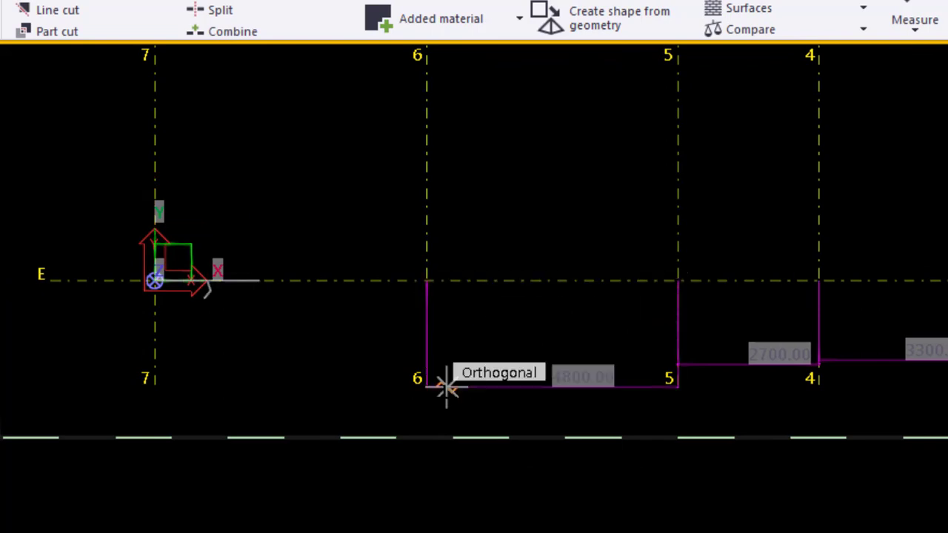
{"action": "middle_click_drag", "start_coordinate": [247, 384], "coordinate": [368, 409]}
Measure the horizontal distance between grid lines 6 and 7 along grid E
{"action": "left_click", "coordinate": [275, 304]}
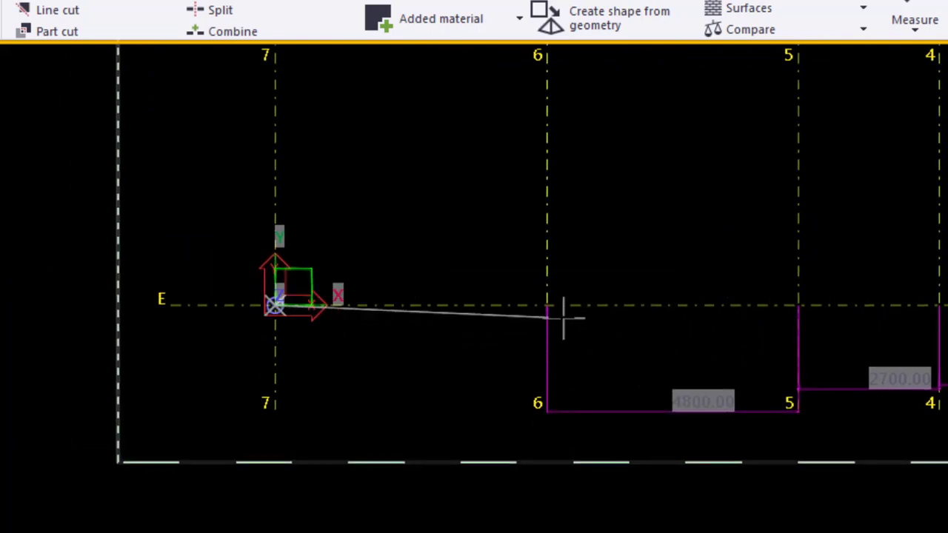
{"action": "left_click", "coordinate": [546, 305]}
{"action": "left_click", "coordinate": [560, 420]}
Review each horizontal measurement along grid E from grid 7 to grid 1
{"action": "scroll", "coordinate": [429, 426], "scroll_direction": "up", "scroll_amount": 4}
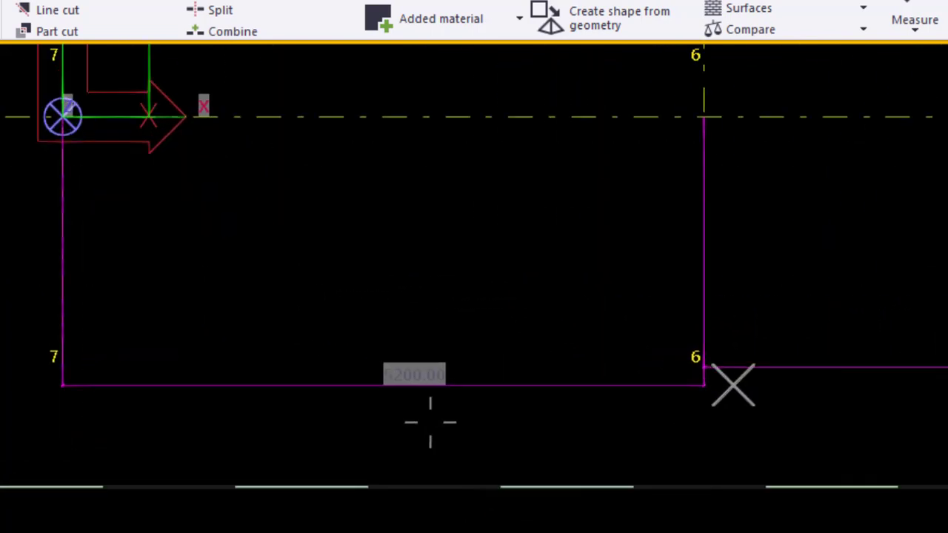
{"action": "scroll", "coordinate": [322, 314], "scroll_direction": "down", "scroll_amount": 2}
{"action": "middle_click_drag", "start_coordinate": [804, 416], "coordinate": [318, 411]}
{"action": "scroll", "coordinate": [474, 326], "scroll_direction": "up", "scroll_amount": 7}
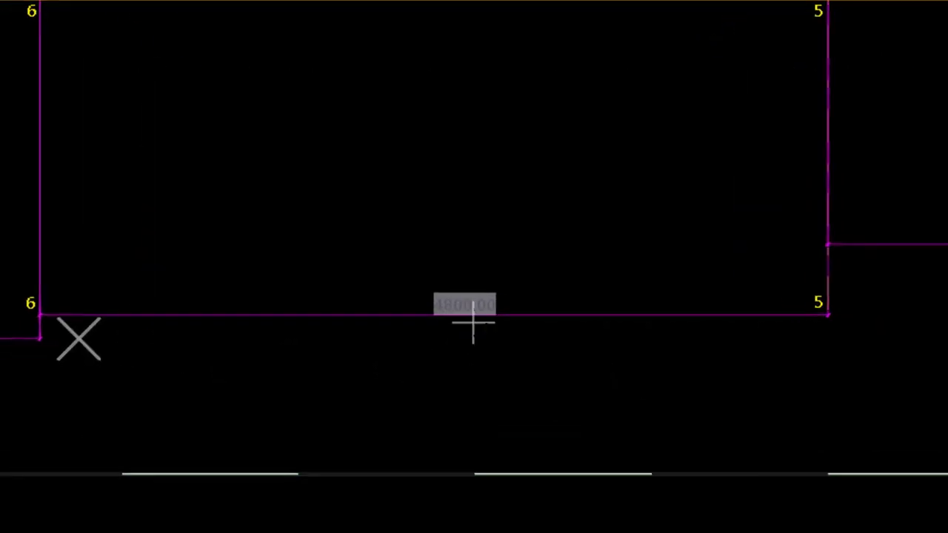
{"action": "scroll", "coordinate": [426, 239], "scroll_direction": "down", "scroll_amount": 5}
{"action": "middle_click_drag", "start_coordinate": [716, 349], "coordinate": [167, 353]}
{"action": "scroll", "coordinate": [426, 206], "scroll_direction": "up", "scroll_amount": 4}
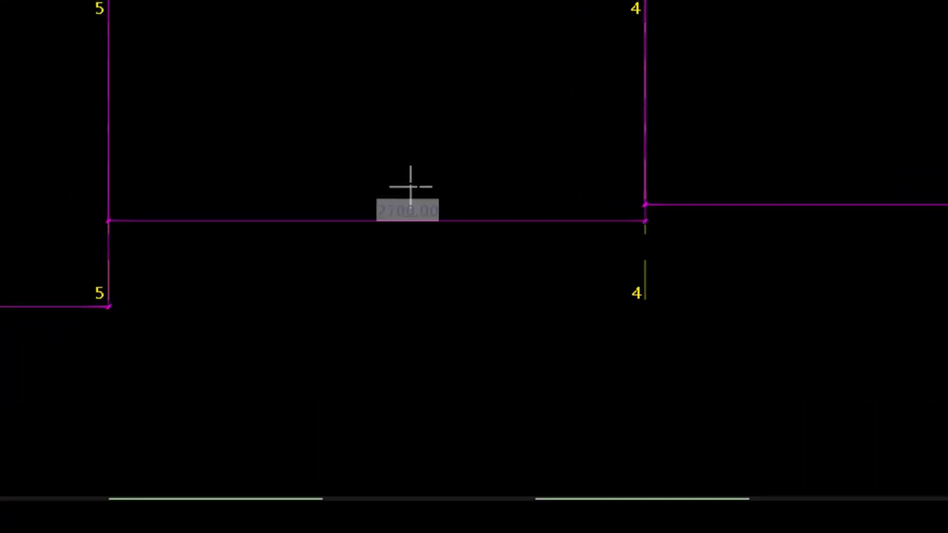
{"action": "scroll", "coordinate": [531, 209], "scroll_direction": "up", "scroll_amount": 3}
{"action": "scroll", "coordinate": [222, 222], "scroll_direction": "down", "scroll_amount": 1}
{"action": "scroll", "coordinate": [181, 221], "scroll_direction": "down", "scroll_amount": 3}
{"action": "middle_click_drag", "start_coordinate": [543, 274], "coordinate": [156, 343]}
{"action": "scroll", "coordinate": [497, 267], "scroll_direction": "up", "scroll_amount": 6}
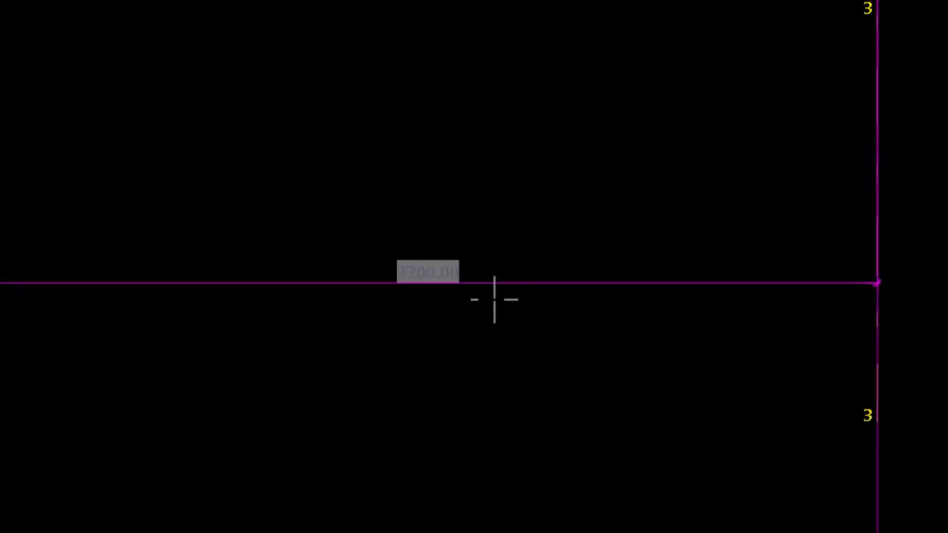
{"action": "scroll", "coordinate": [350, 246], "scroll_direction": "down", "scroll_amount": 4}
{"action": "scroll", "coordinate": [447, 403], "scroll_direction": "down", "scroll_amount": 1}
{"action": "middle_click_drag", "start_coordinate": [721, 440], "coordinate": [197, 281]}
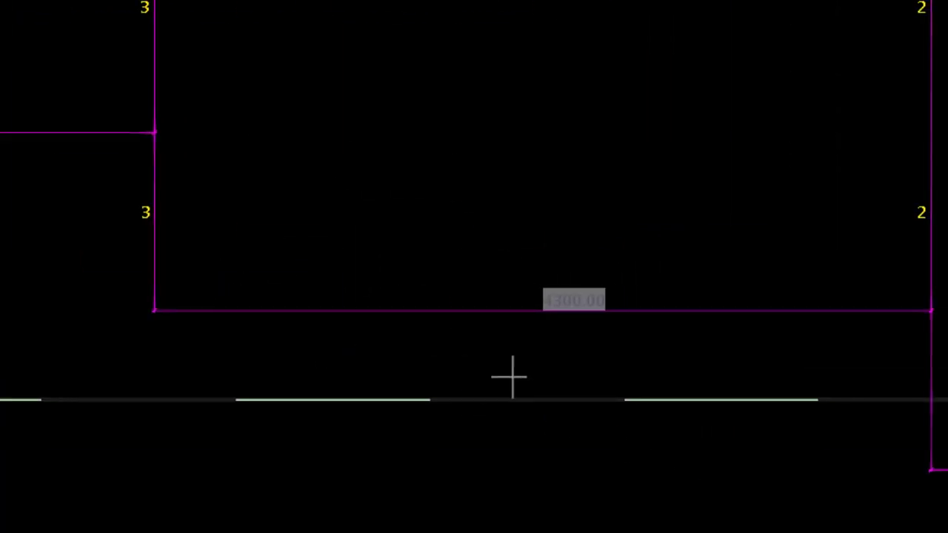
{"action": "scroll", "coordinate": [577, 345], "scroll_direction": "up", "scroll_amount": 3}
{"action": "scroll", "coordinate": [516, 356], "scroll_direction": "down", "scroll_amount": 6}
{"action": "middle_click_drag", "start_coordinate": [798, 445], "coordinate": [102, 365]}
{"action": "scroll", "coordinate": [465, 415], "scroll_direction": "up", "scroll_amount": 5}
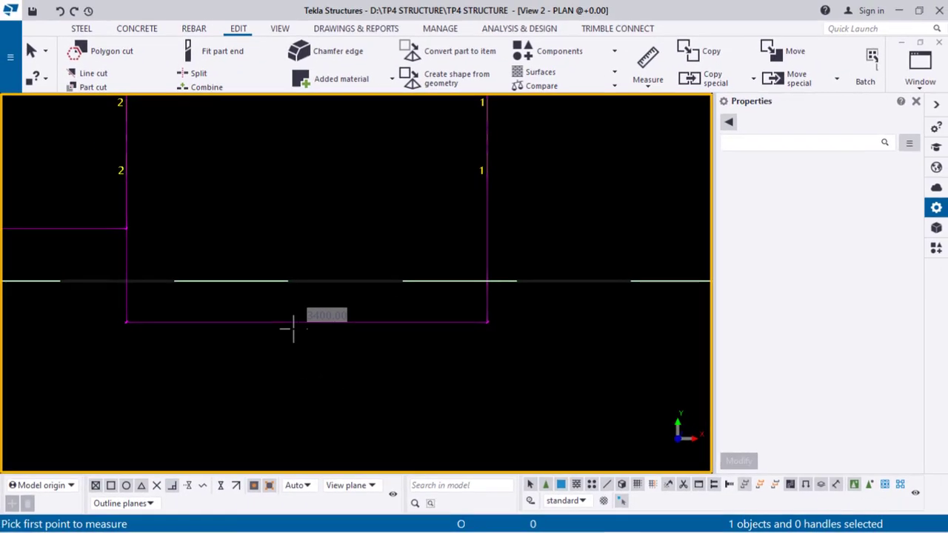
Try to measure the horizontal distance between grids E and D at grid line 7
{"action": "scroll", "coordinate": [370, 331], "scroll_direction": "down", "scroll_amount": 2}
{"action": "scroll", "coordinate": [577, 291], "scroll_direction": "down", "scroll_amount": 1}
{"action": "scroll", "coordinate": [569, 302], "scroll_direction": "down", "scroll_amount": 11}
{"action": "middle_click_drag", "start_coordinate": [314, 307], "coordinate": [584, 368]}
{"action": "scroll", "coordinate": [329, 342], "scroll_direction": "up", "scroll_amount": 3}
{"action": "left_click", "coordinate": [355, 337]}
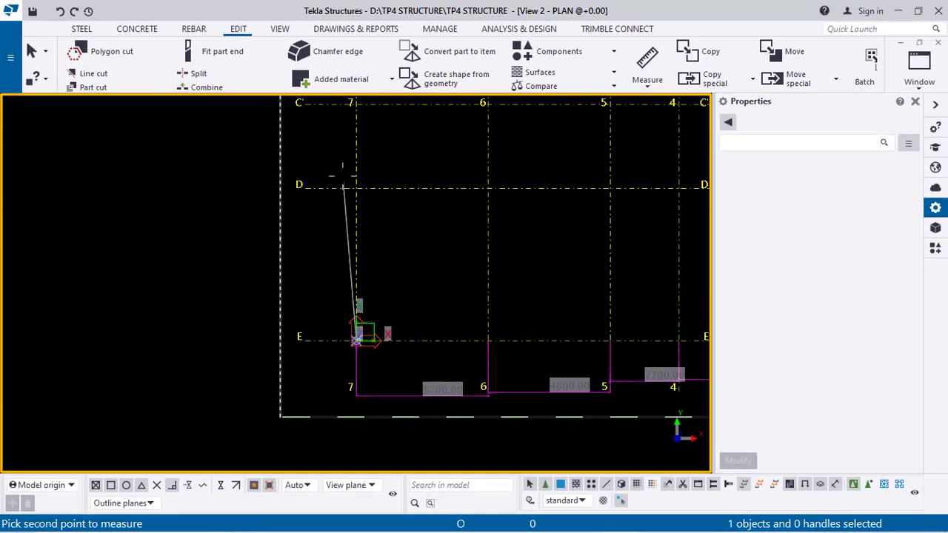
{"action": "left_click", "coordinate": [356, 184]}
{"action": "left_click", "coordinate": [332, 188]}
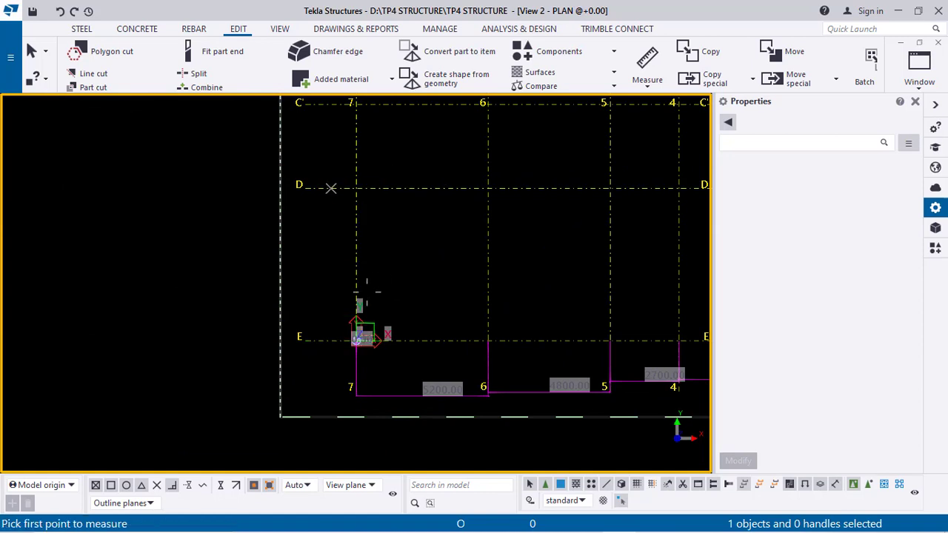
Measure the vertical distance between grids D and E along grid line 7
{"action": "left_click", "coordinate": [646, 86]}
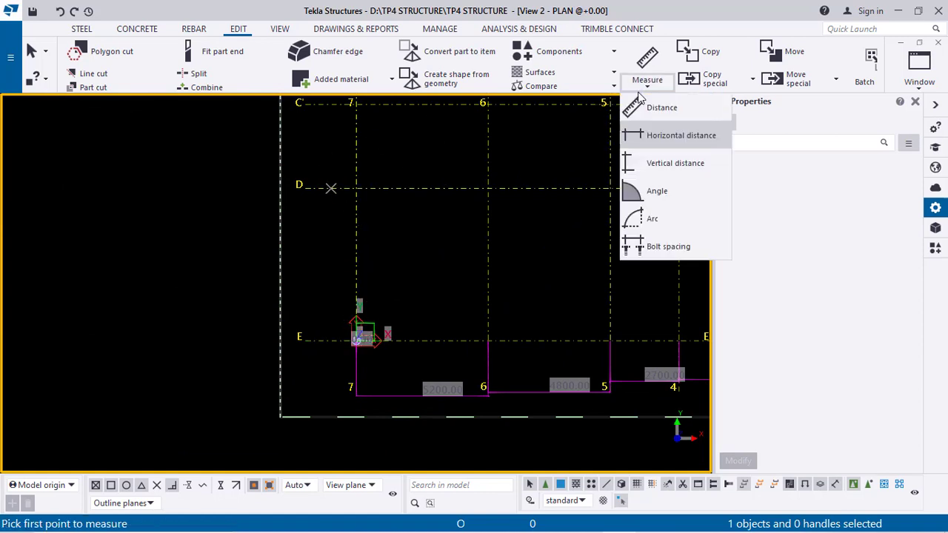
{"action": "left_click", "coordinate": [655, 161]}
{"action": "left_click", "coordinate": [357, 186]}
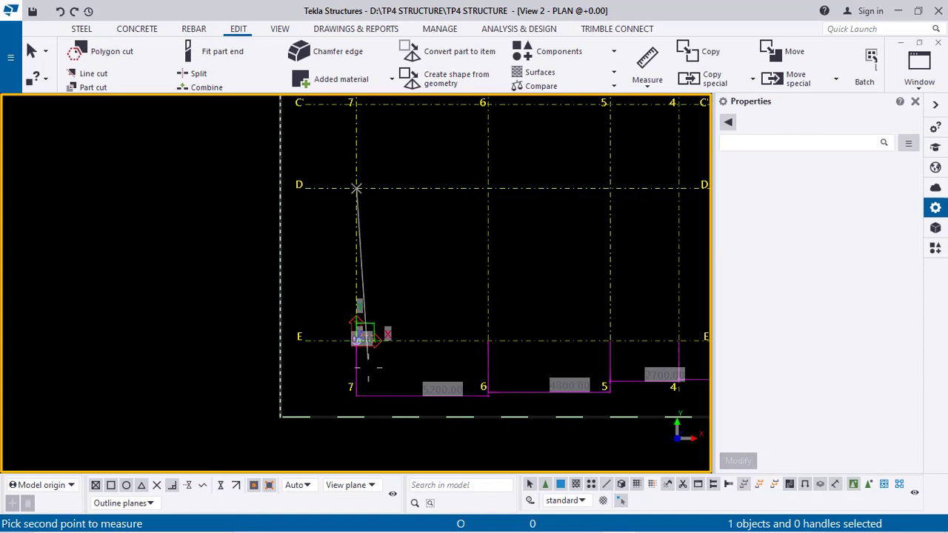
{"action": "left_click", "coordinate": [356, 337]}
{"action": "left_click", "coordinate": [321, 316]}
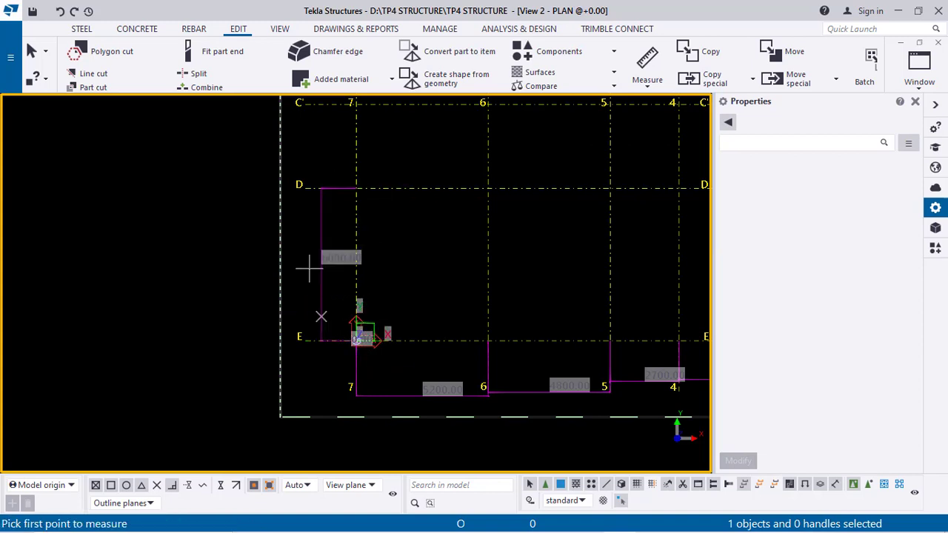
Measure the vertical distance between grids C' and D along grid line 7
{"action": "scroll", "coordinate": [345, 292], "scroll_direction": "up", "scroll_amount": 5}
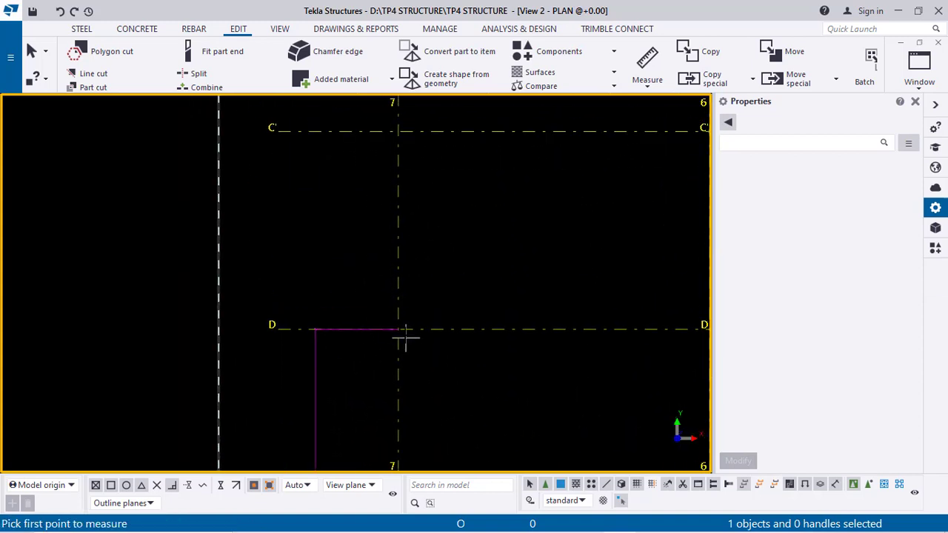
{"action": "left_click", "coordinate": [398, 129]}
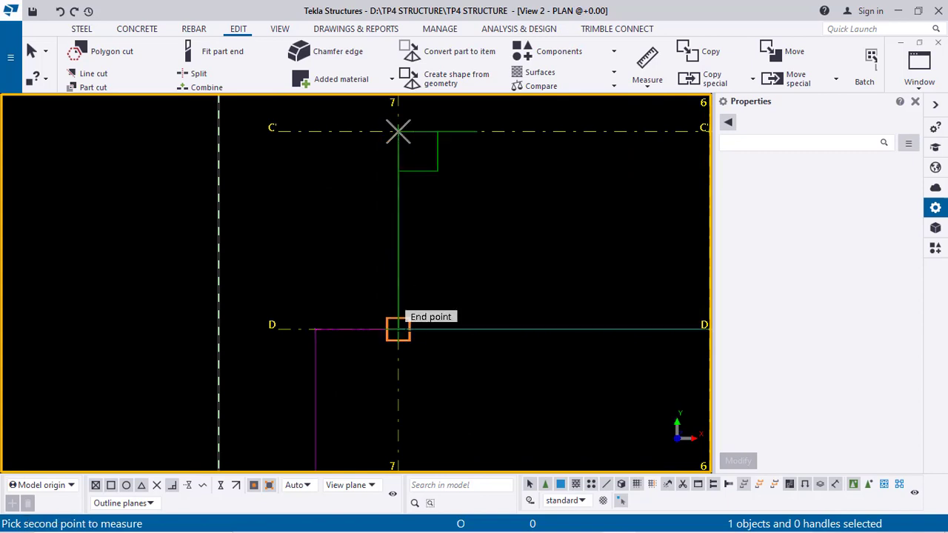
{"action": "left_click", "coordinate": [397, 328]}
{"action": "left_click", "coordinate": [314, 319]}
Measure the vertical distance between grids B and C' along grid line 7
{"action": "scroll", "coordinate": [347, 217], "scroll_direction": "up", "scroll_amount": 2}
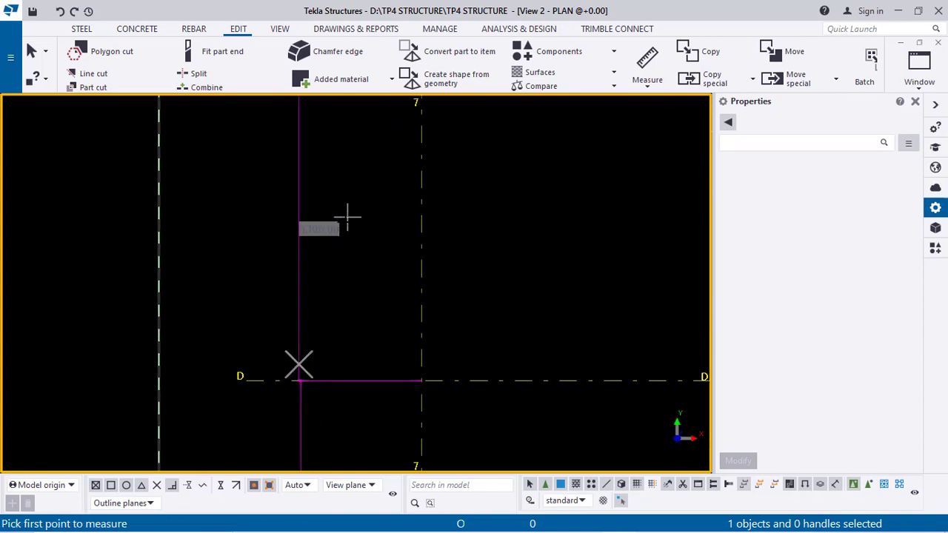
{"action": "middle_click_drag", "start_coordinate": [466, 229], "coordinate": [466, 463]}
{"action": "middle_click_drag", "start_coordinate": [460, 287], "coordinate": [466, 459]}
{"action": "scroll", "coordinate": [426, 248], "scroll_direction": "down", "scroll_amount": 9}
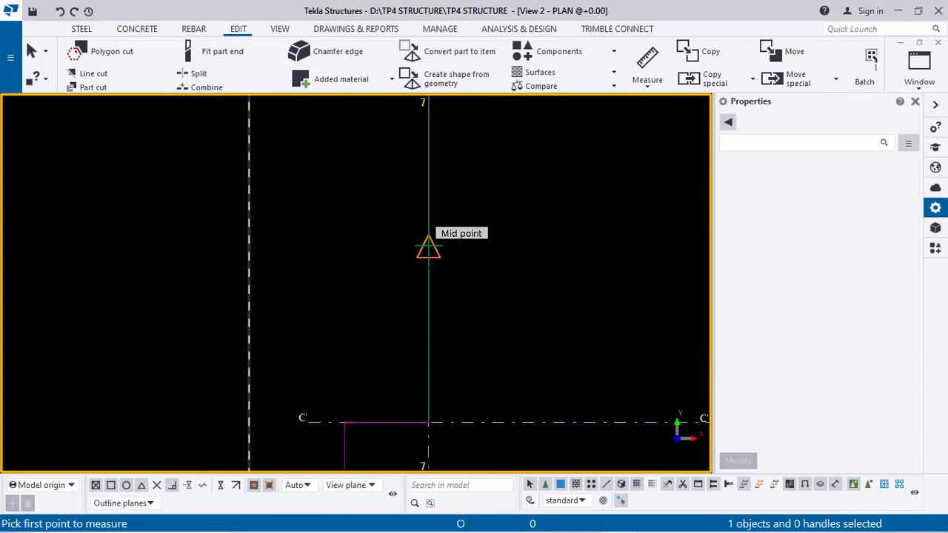
{"action": "scroll", "coordinate": [422, 228], "scroll_direction": "down", "scroll_amount": 1}
{"action": "left_click", "coordinate": [425, 146]}
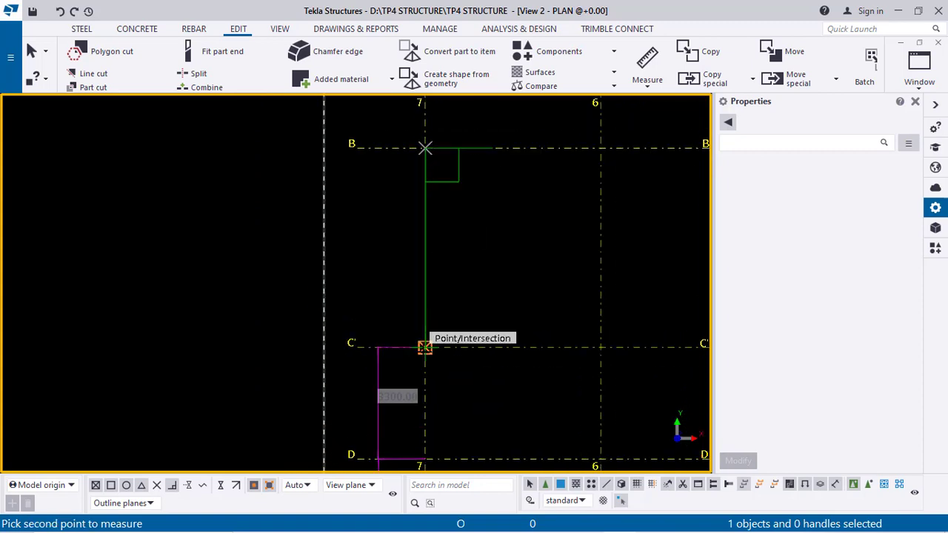
{"action": "left_click", "coordinate": [424, 345]}
{"action": "left_click", "coordinate": [392, 320]}
Measure the vertical distance between grids A and B along grid line 7
{"action": "scroll", "coordinate": [397, 250], "scroll_direction": "up", "scroll_amount": 3}
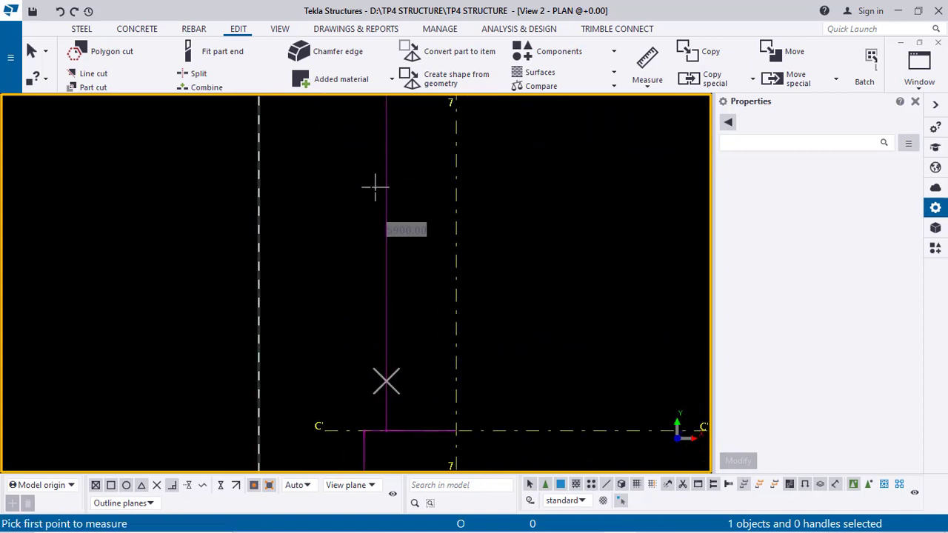
{"action": "scroll", "coordinate": [377, 186], "scroll_direction": "down", "scroll_amount": 2}
{"action": "middle_click_drag", "start_coordinate": [533, 248], "coordinate": [533, 441]}
{"action": "left_click", "coordinate": [446, 210]}
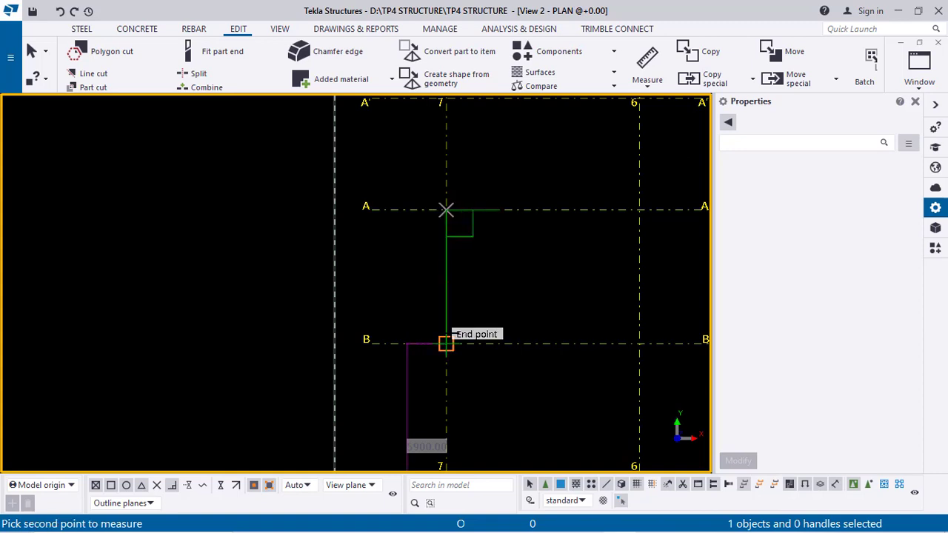
{"action": "left_click", "coordinate": [449, 345]}
{"action": "left_click", "coordinate": [381, 275]}
Measure the vertical distance between grids A' and A along grid line 7, then end the measuring command
{"action": "scroll", "coordinate": [381, 277], "scroll_direction": "up", "scroll_amount": 3}
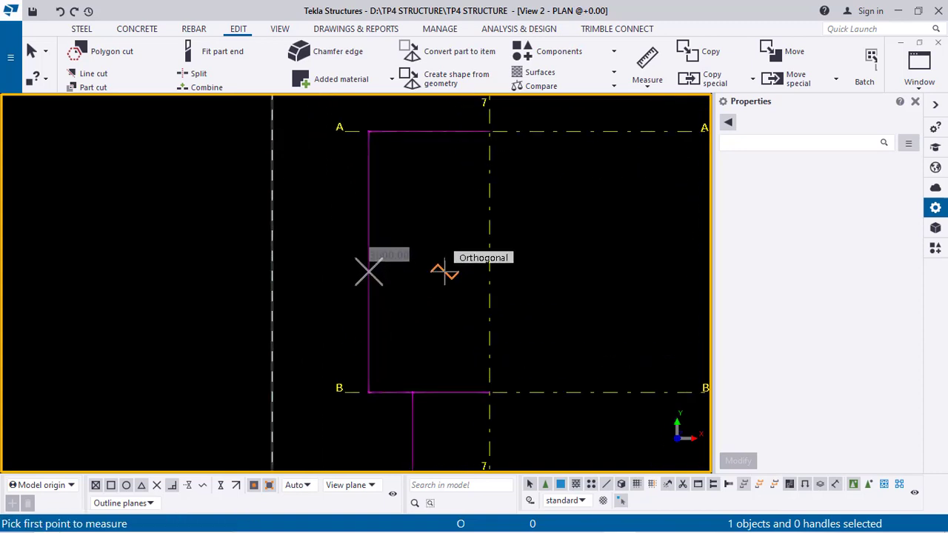
{"action": "scroll", "coordinate": [453, 273], "scroll_direction": "down", "scroll_amount": 2}
{"action": "middle_click_drag", "start_coordinate": [455, 277], "coordinate": [485, 479]}
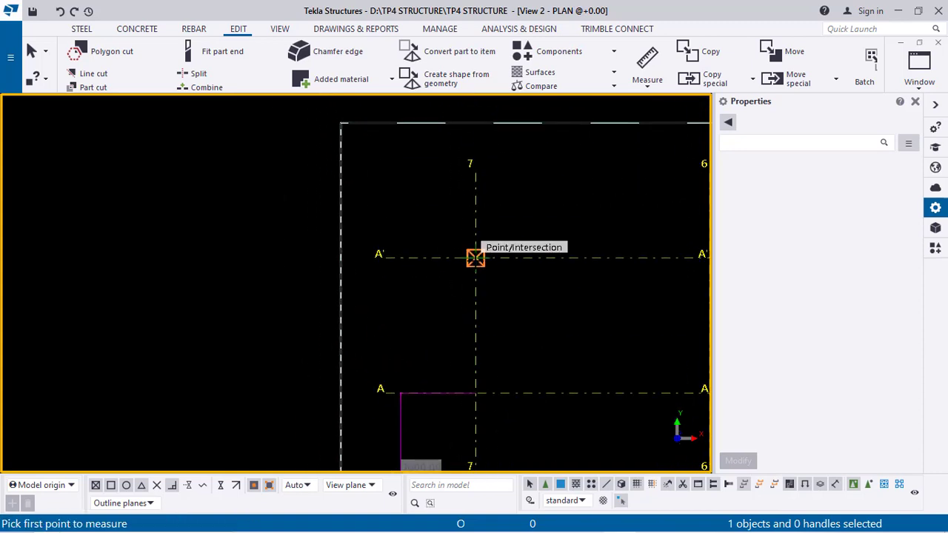
{"action": "left_click", "coordinate": [475, 257]}
{"action": "left_click", "coordinate": [475, 393]}
{"action": "left_click", "coordinate": [420, 350]}
{"action": "scroll", "coordinate": [434, 363], "scroll_direction": "up", "scroll_amount": 1}
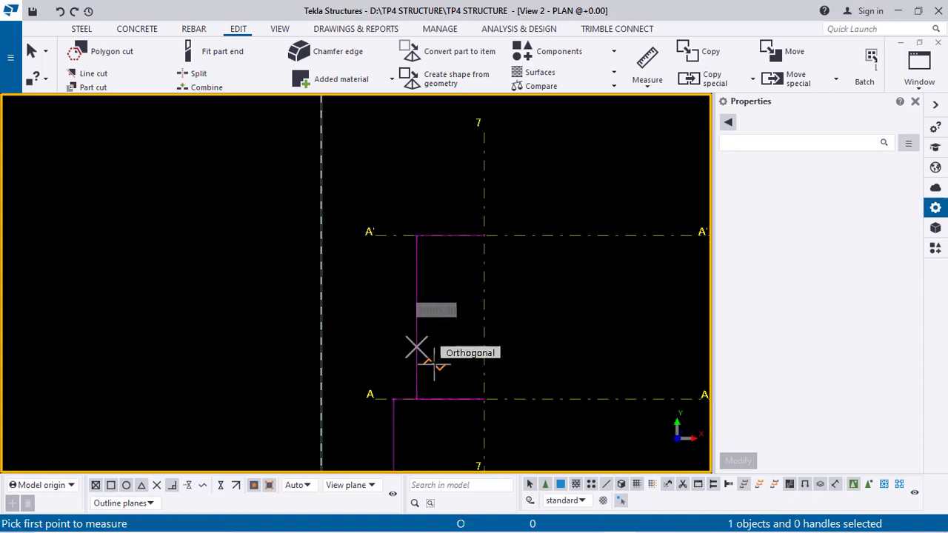
{"action": "scroll", "coordinate": [434, 363], "scroll_direction": "up", "scroll_amount": 2}
{"action": "scroll", "coordinate": [367, 239], "scroll_direction": "down", "scroll_amount": 5}
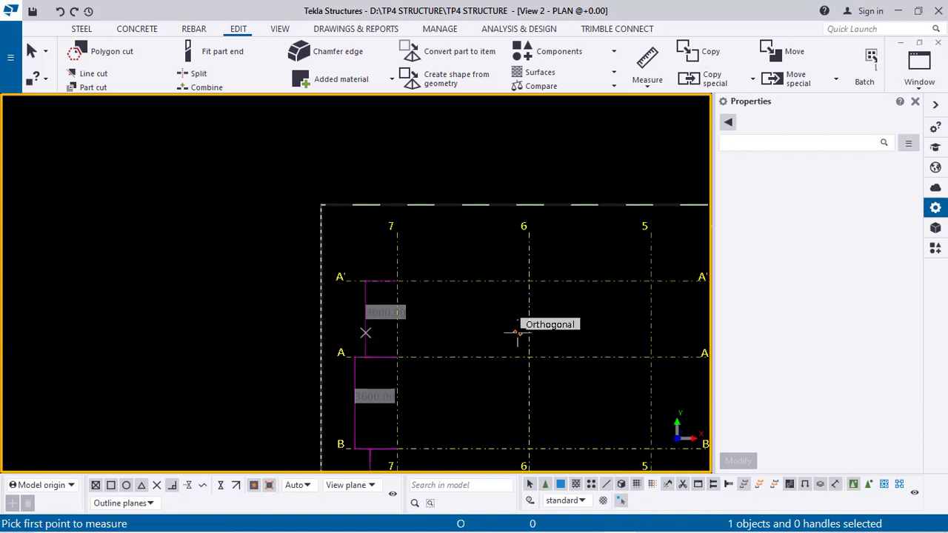
{"action": "right_click", "coordinate": [338, 220]}
{"action": "left_click", "coordinate": [355, 231]}
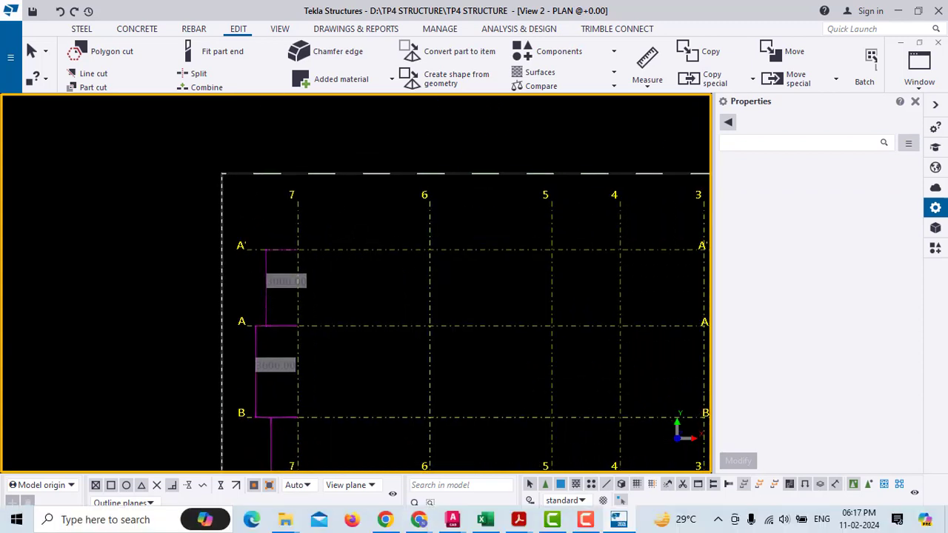
Switch to Excel and make the X and Y rows of the grid dimension table bold
{"action": "left_click", "coordinate": [421, 521]}
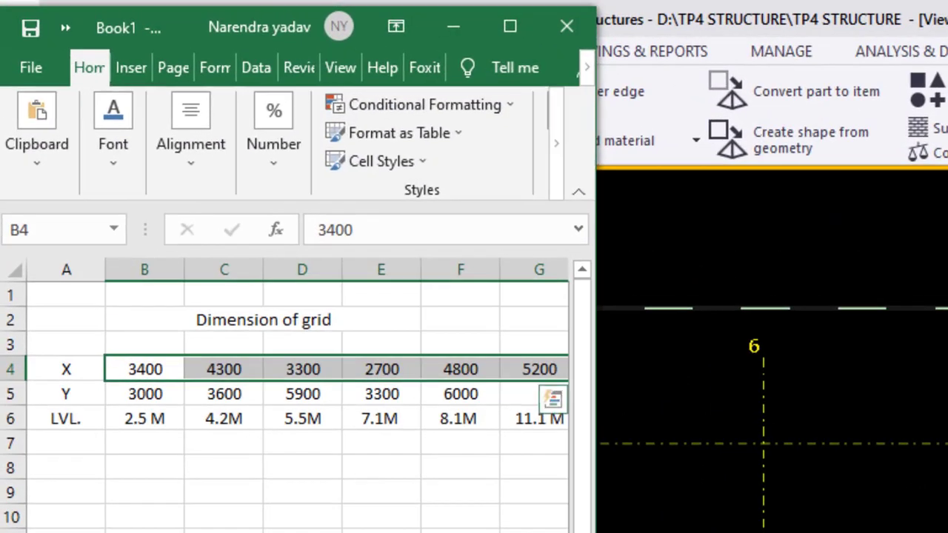
{"action": "left_click_drag", "start_coordinate": [597, 511], "coordinate": [913, 523]}
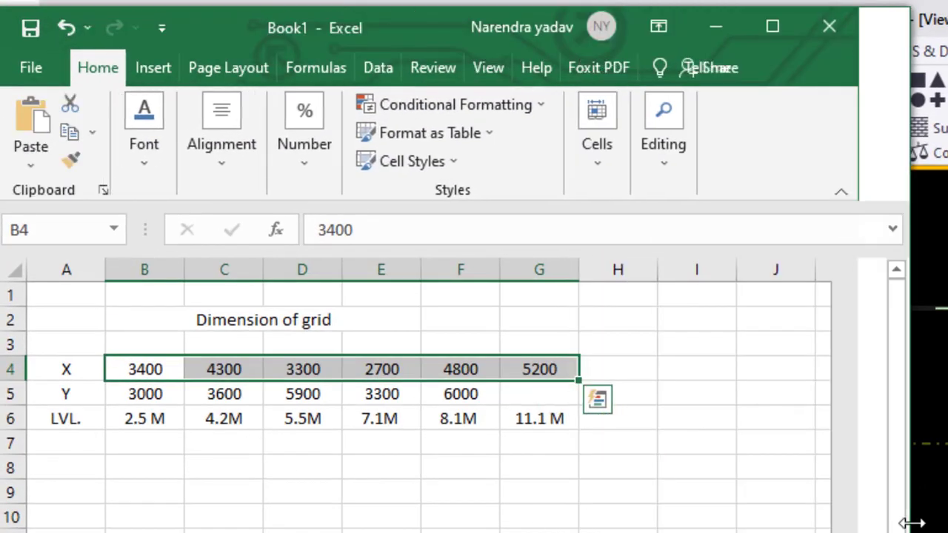
{"action": "left_click", "coordinate": [497, 502]}
{"action": "left_click_drag", "start_coordinate": [63, 366], "coordinate": [539, 399]}
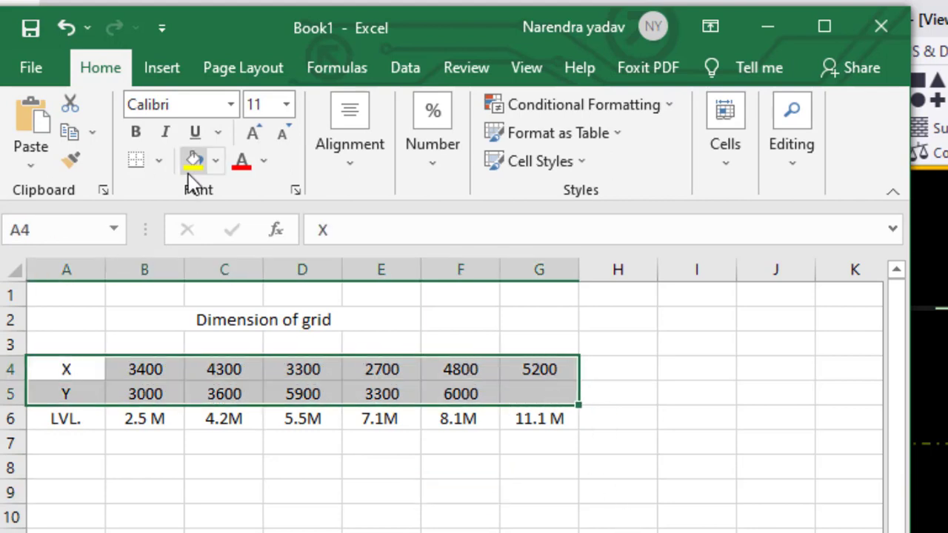
{"action": "left_click", "coordinate": [461, 527]}
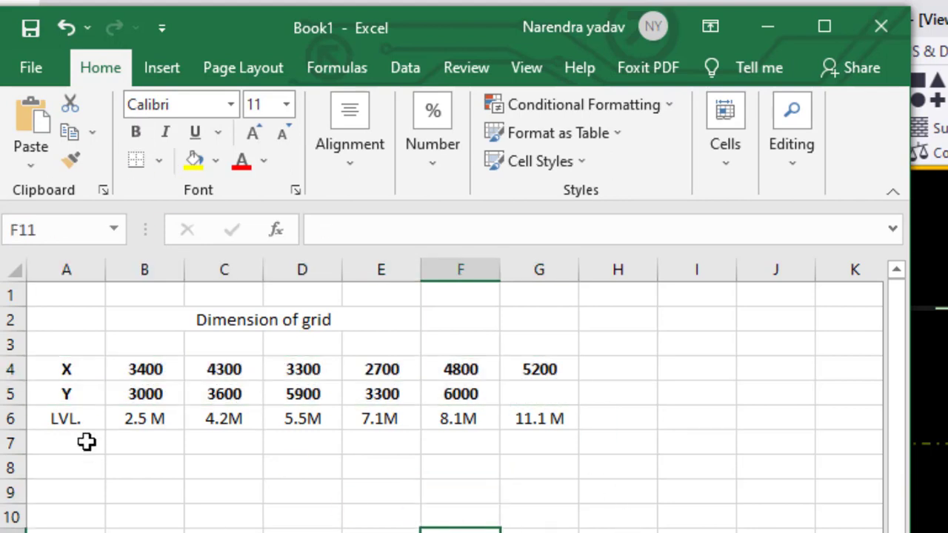
Compare the LVL row in Excel with the rectangular grid's Z levels in the model's grid properties
{"action": "left_click_drag", "start_coordinate": [61, 424], "coordinate": [514, 445]}
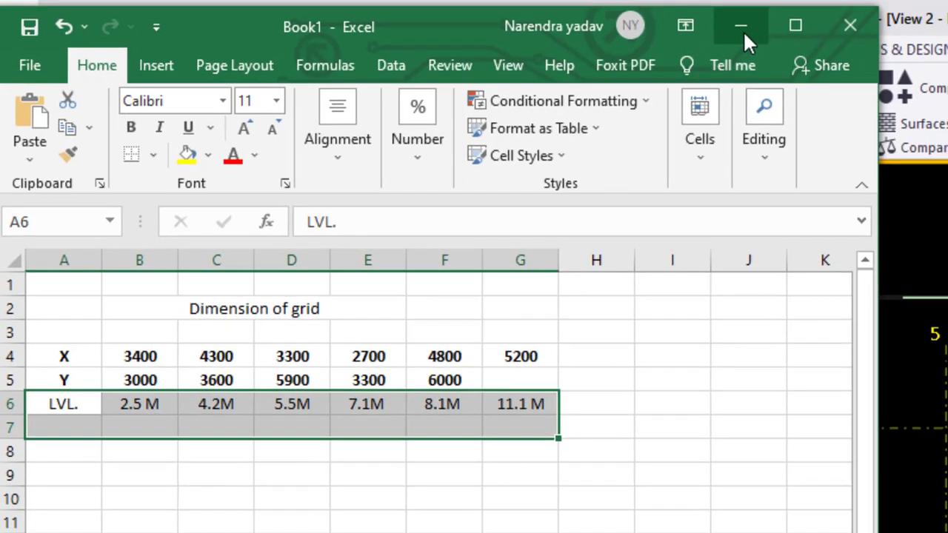
{"action": "left_click", "coordinate": [743, 33]}
{"action": "left_click", "coordinate": [532, 283]}
{"action": "scroll", "coordinate": [166, 269], "scroll_direction": "down", "scroll_amount": 10}
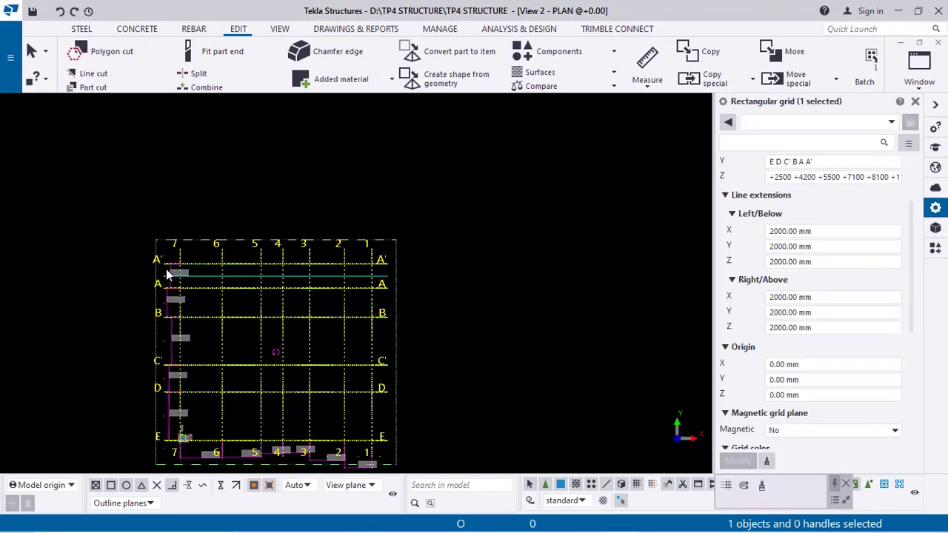
{"action": "middle_click_drag", "start_coordinate": [285, 314], "coordinate": [336, 260]}
{"action": "left_click", "coordinate": [521, 239]}
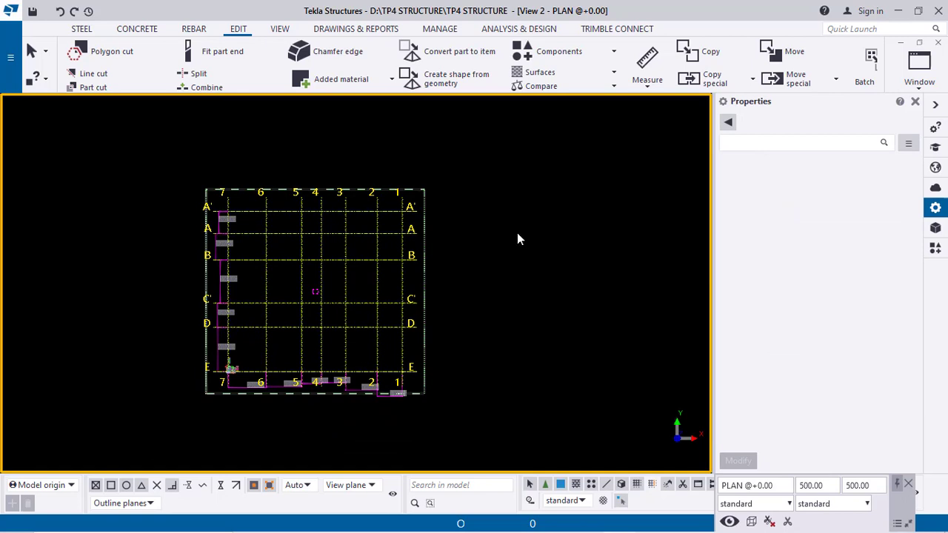
Open the PLAN @+2500 view from the named views list
{"action": "key", "text": "ctrl+i"}
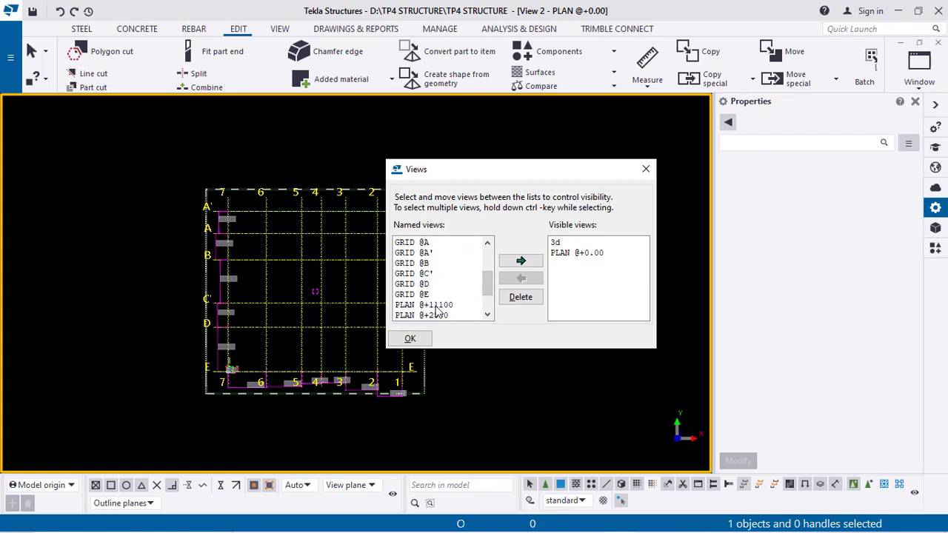
{"action": "scroll", "coordinate": [452, 293], "scroll_direction": "down", "scroll_amount": 2}
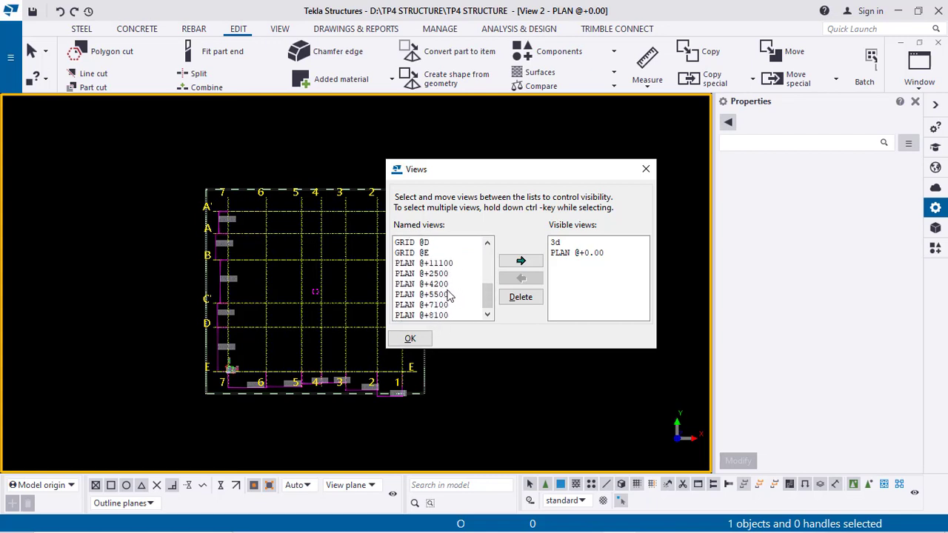
{"action": "left_click", "coordinate": [521, 261]}
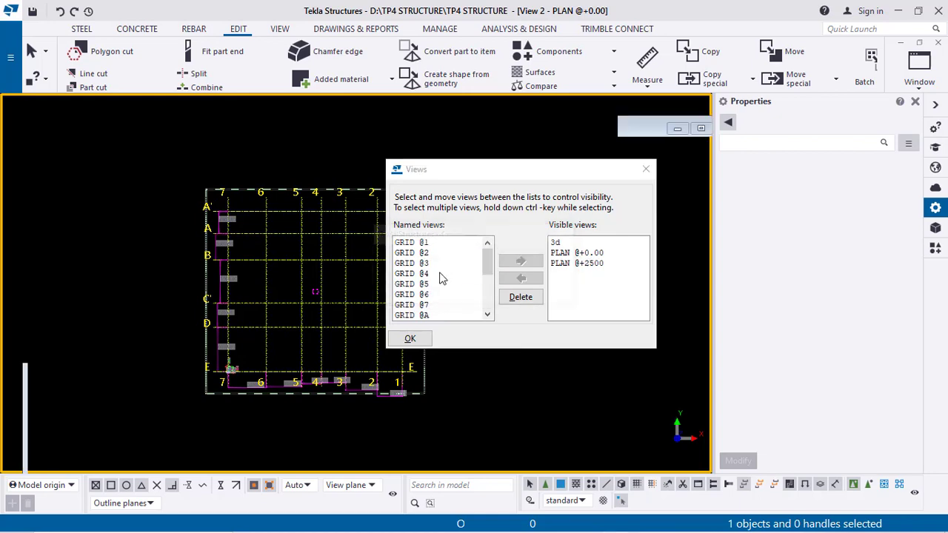
{"action": "left_click", "coordinate": [645, 172]}
Switch to the 3d view from the list of visible views
{"action": "scroll", "coordinate": [392, 296], "scroll_direction": "down", "scroll_amount": 5}
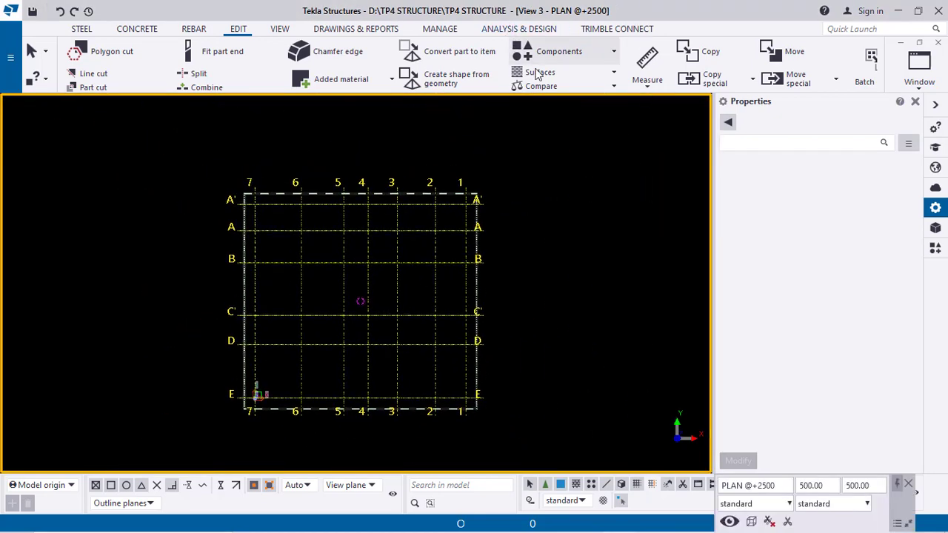
{"action": "middle_click_drag", "start_coordinate": [409, 373], "coordinate": [424, 383]}
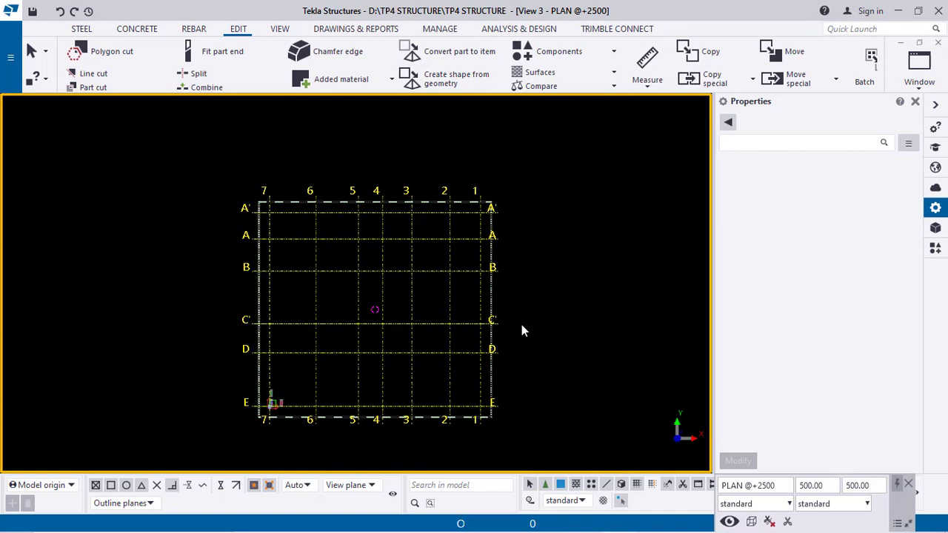
{"action": "key", "text": "ctrl+i"}
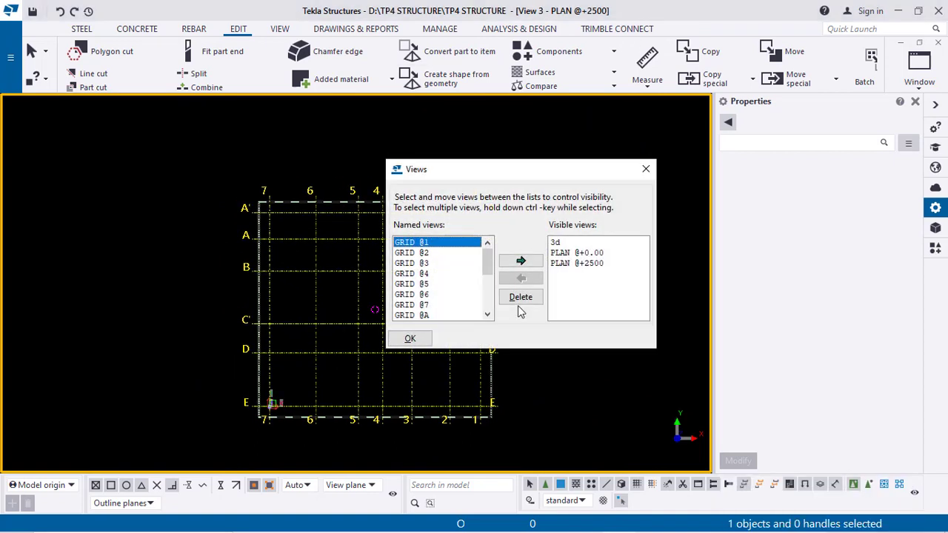
{"action": "double_click", "coordinate": [555, 243]}
{"action": "left_click", "coordinate": [646, 168]}
{"action": "scroll", "coordinate": [440, 305], "scroll_direction": "down", "scroll_amount": 3}
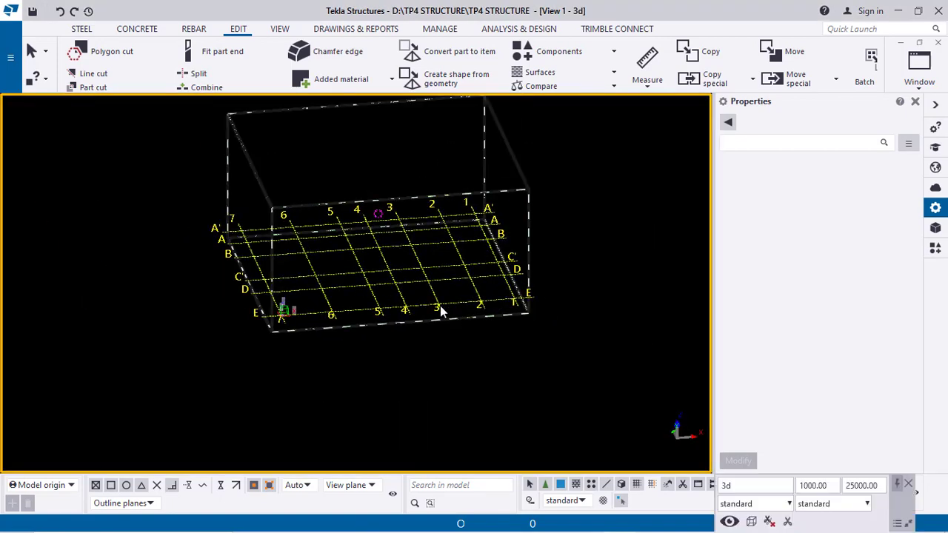